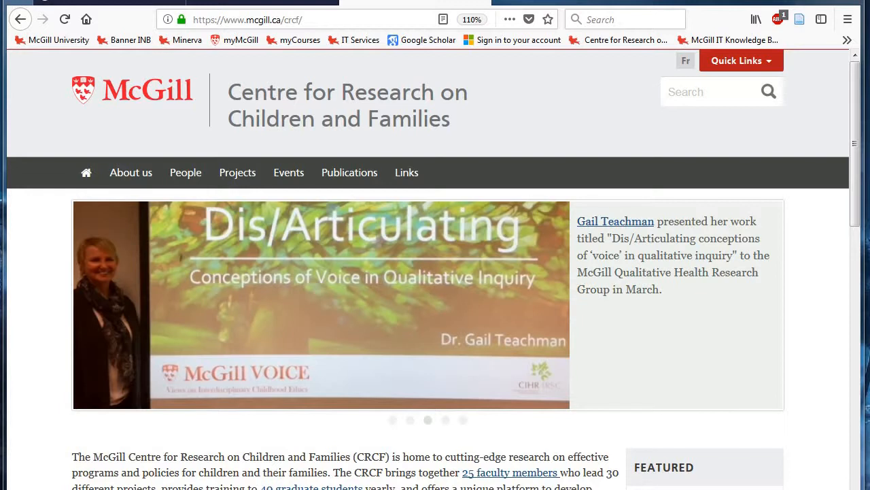
Open the LimeSurvey version 2 administration site from the IT Knowledge Base article and log in with the username and account password.
key("ctrl+shift+Tab")
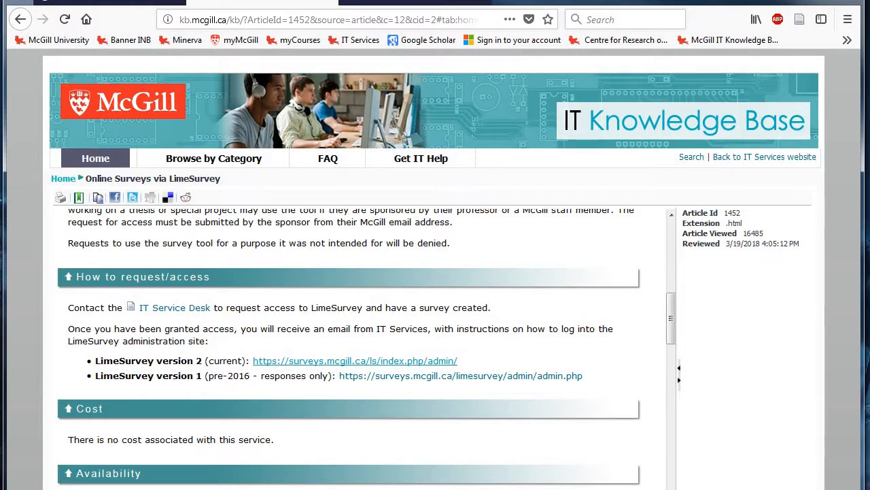
left_click(355, 361)
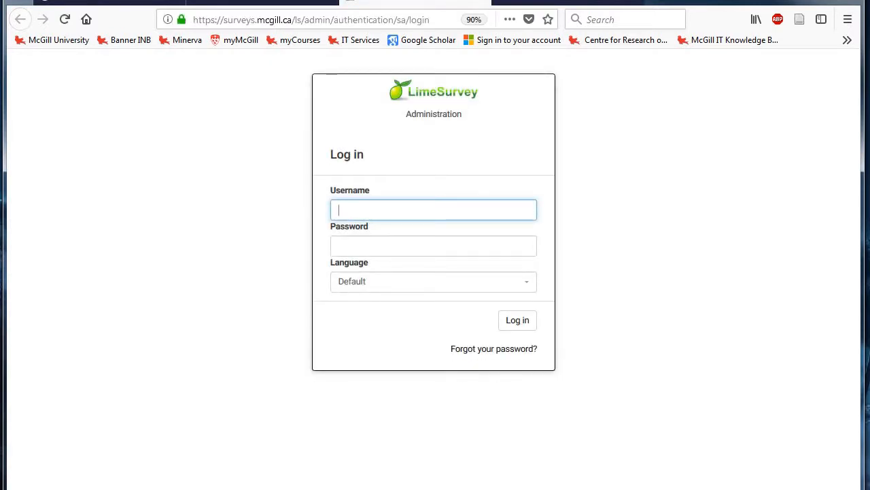
left_click(408, 210)
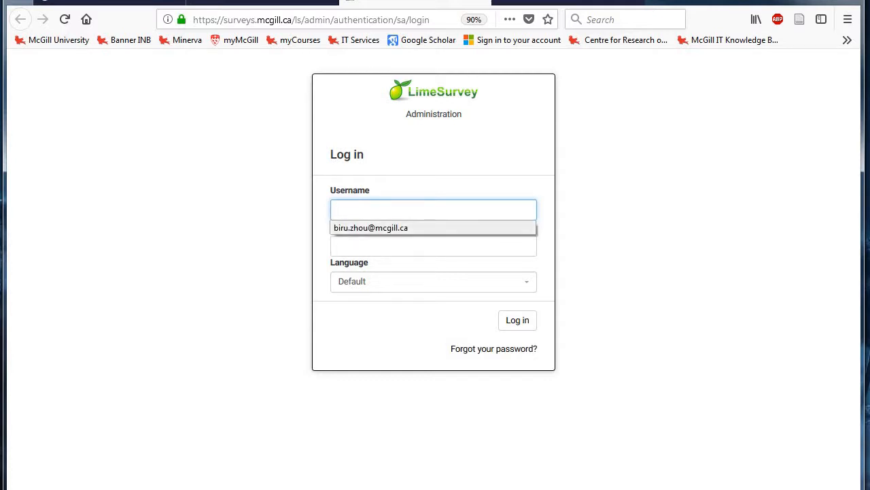
left_click(408, 228)
left_click(407, 245)
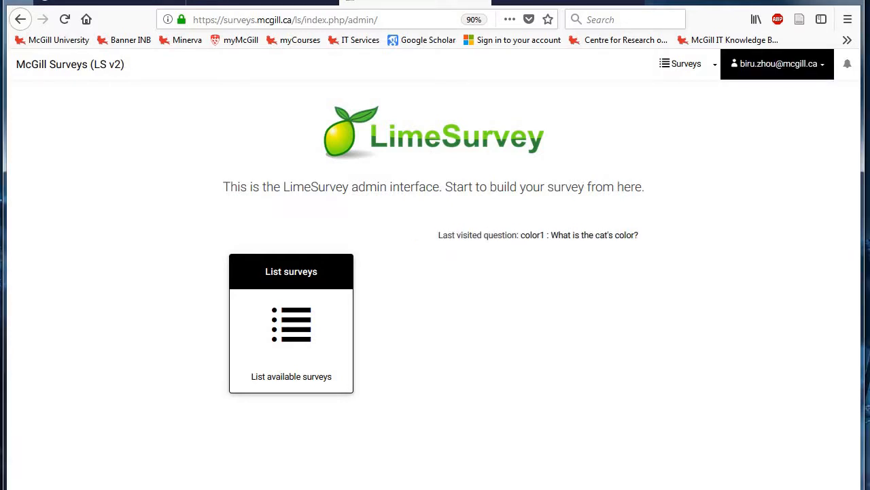
Open the account page to review the user profile and personal settings.
left_click(777, 63)
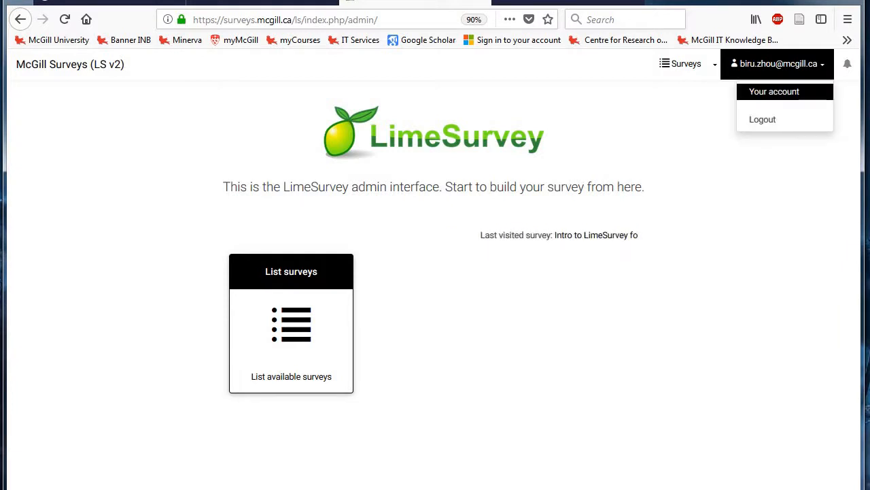
left_click(775, 91)
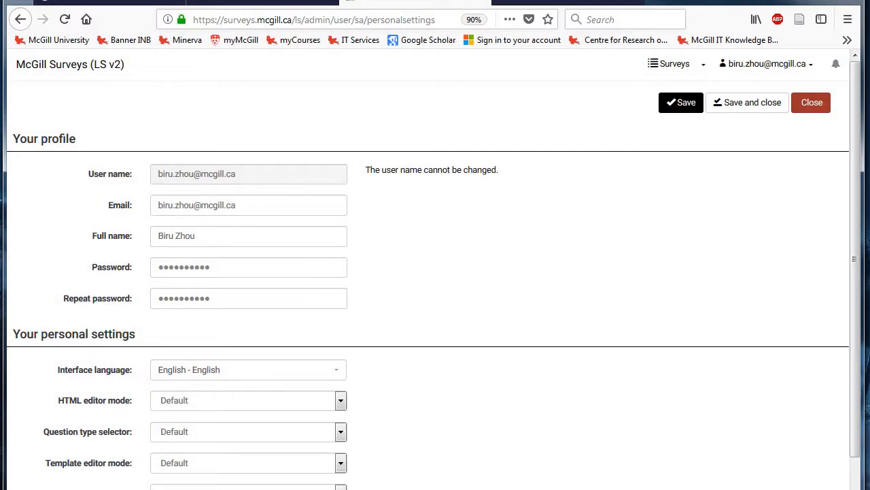
Open the survey "Intro to LimeSurvey for CRCF" from the survey list and bring up its general settings and texts.
left_click(669, 64)
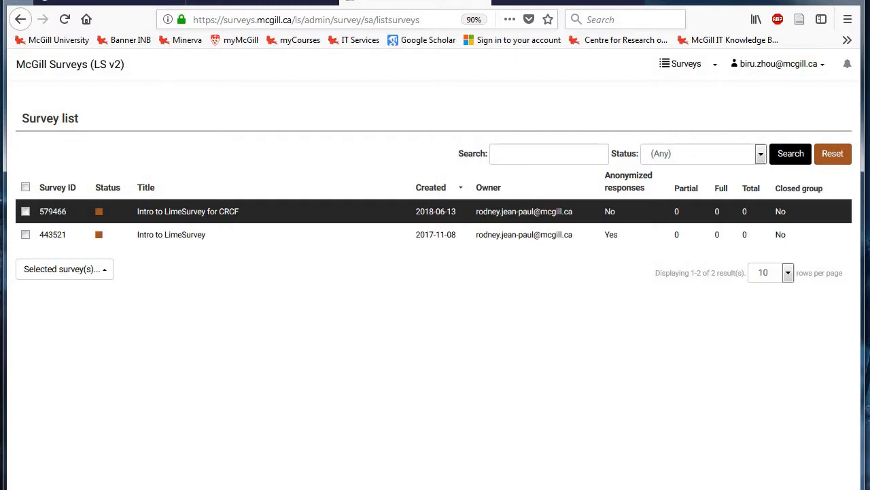
left_click(187, 211)
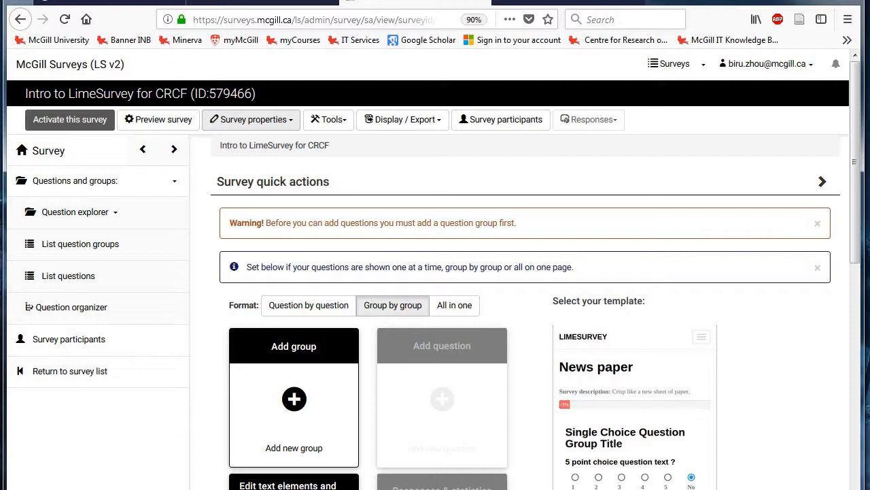
left_click(250, 119)
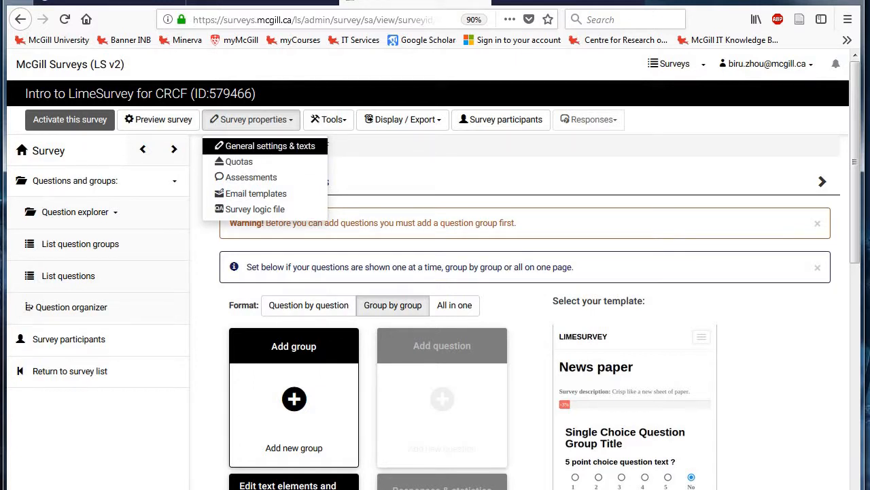
left_click(270, 145)
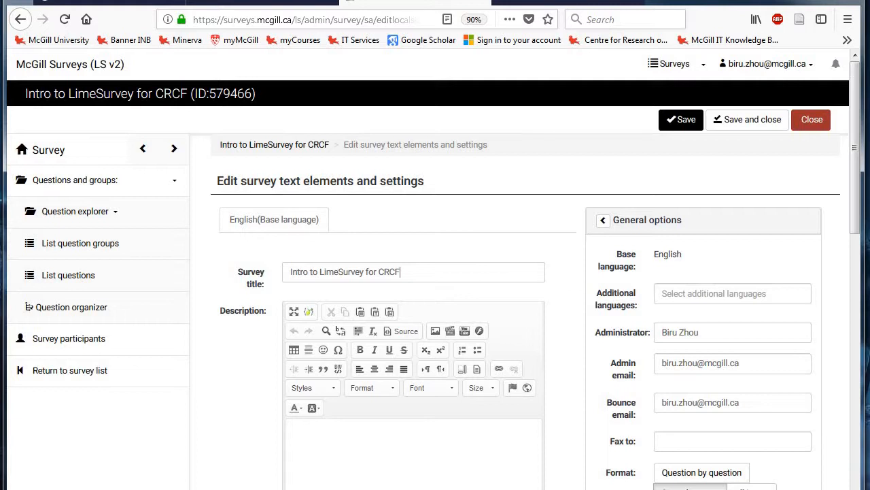
Enter "This survey is about ....." as the survey description.
scroll(435, 272, "down", 3)
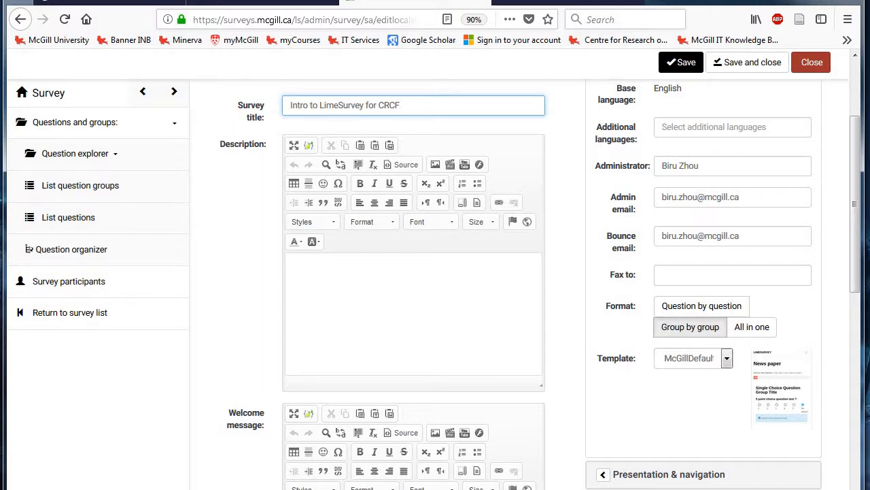
left_click(297, 271)
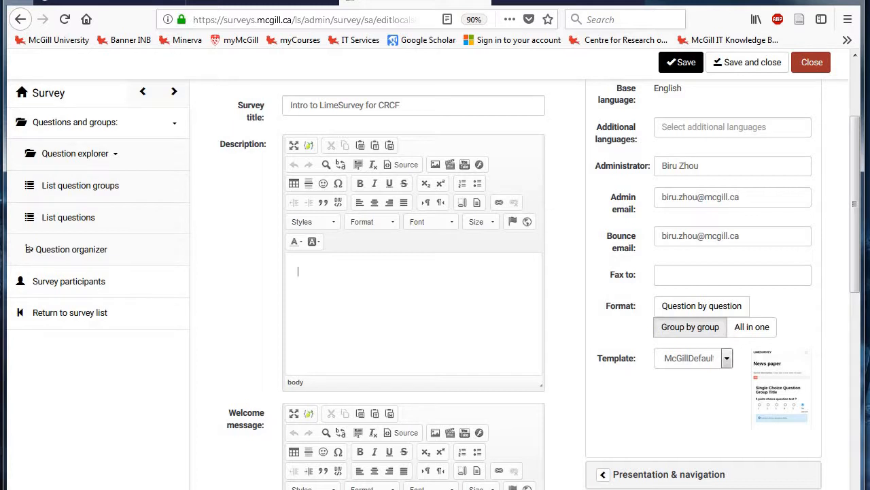
type("This survey is about")
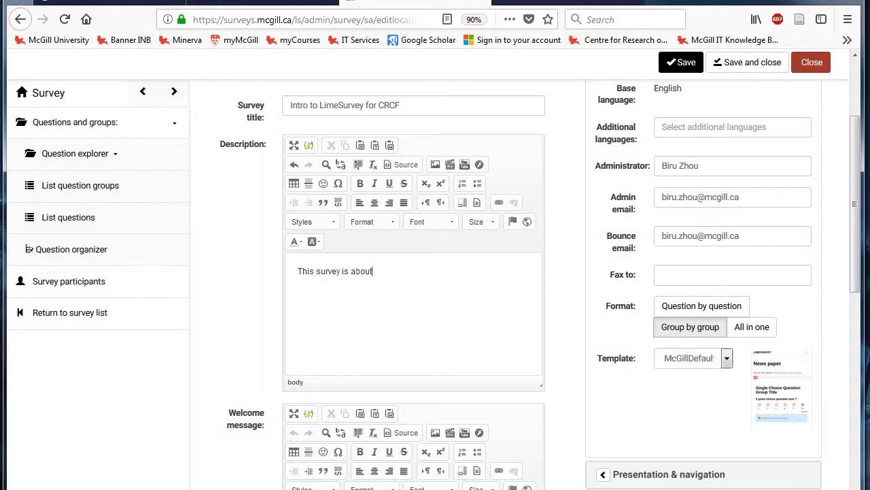
type(" ....")
Enter "Welcome to LimeSurvey." as the survey's welcome message.
scroll(435, 286, "down", 3)
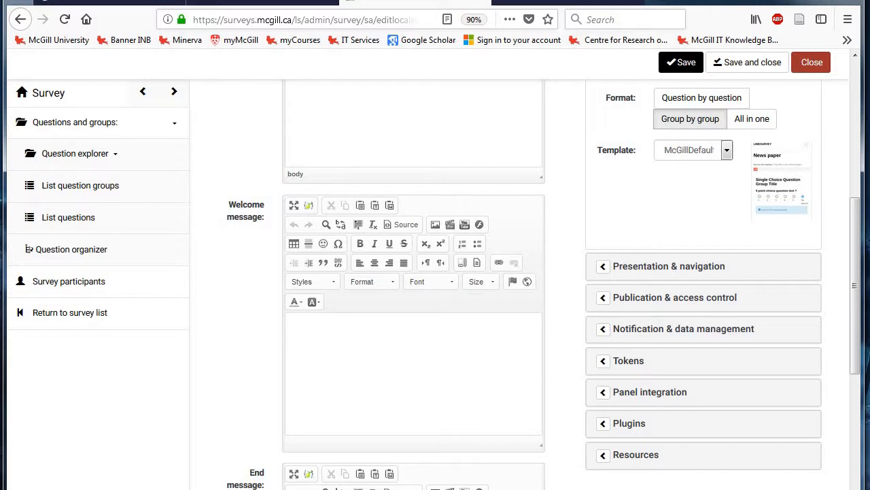
left_click(364, 356)
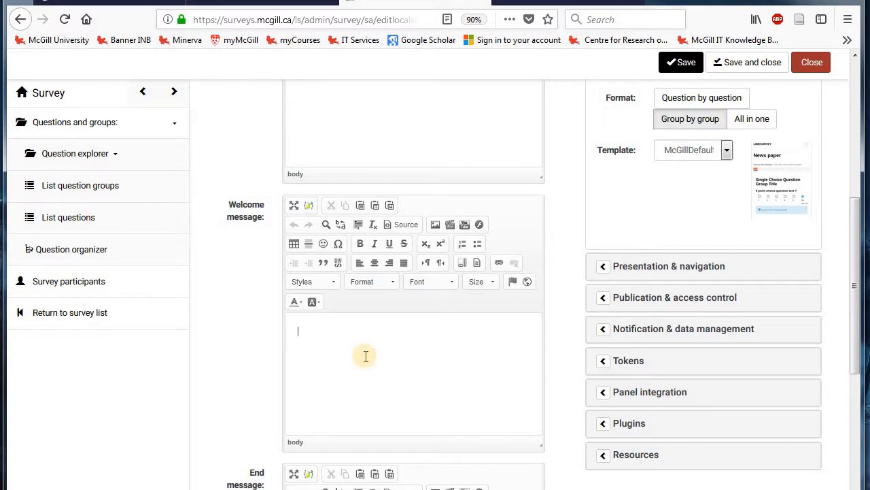
type("Welcome to LimeSurvey.")
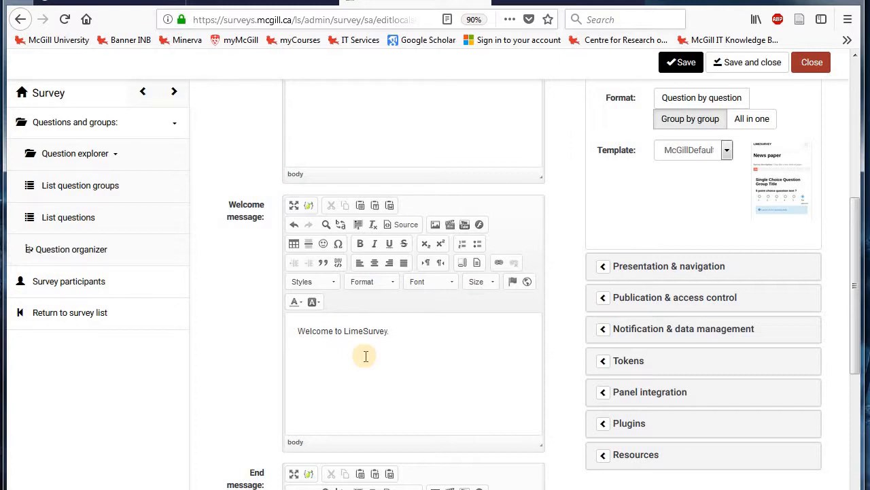
left_click(365, 356)
Enter "Thank you very much for your participation." as the survey's end message.
scroll(365, 357, "down", 5)
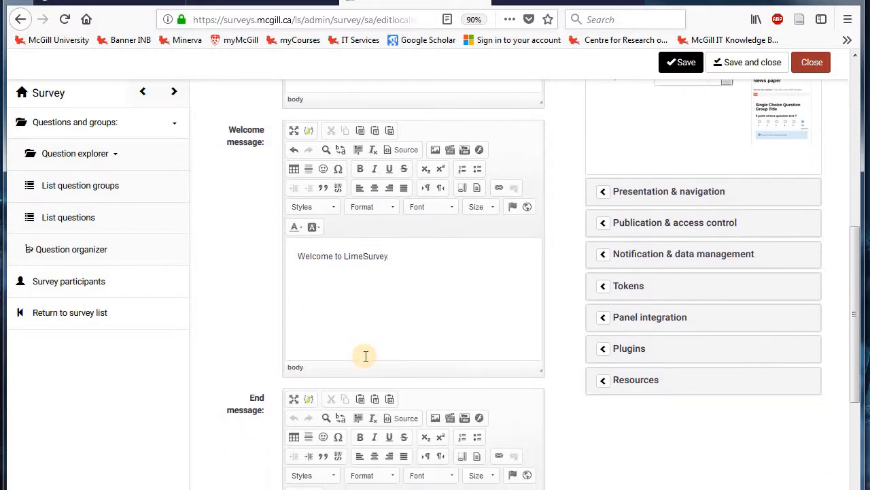
scroll(365, 360, "down", 1)
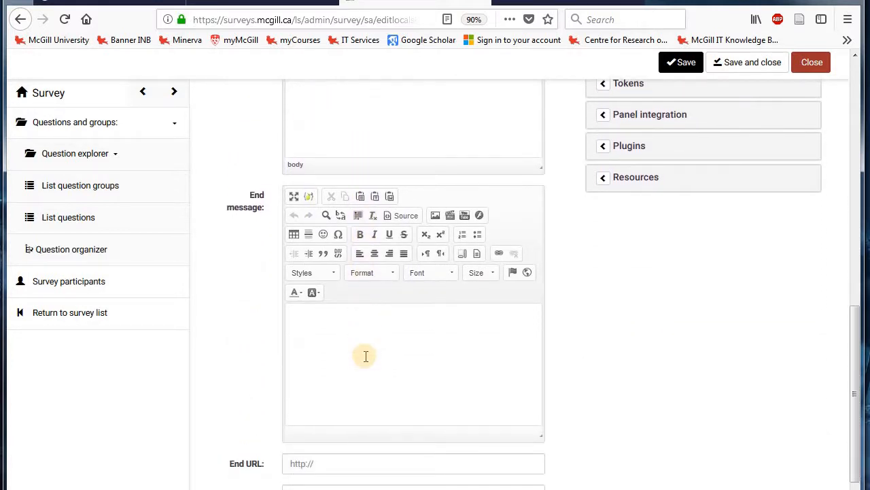
scroll(365, 356, "down", 1)
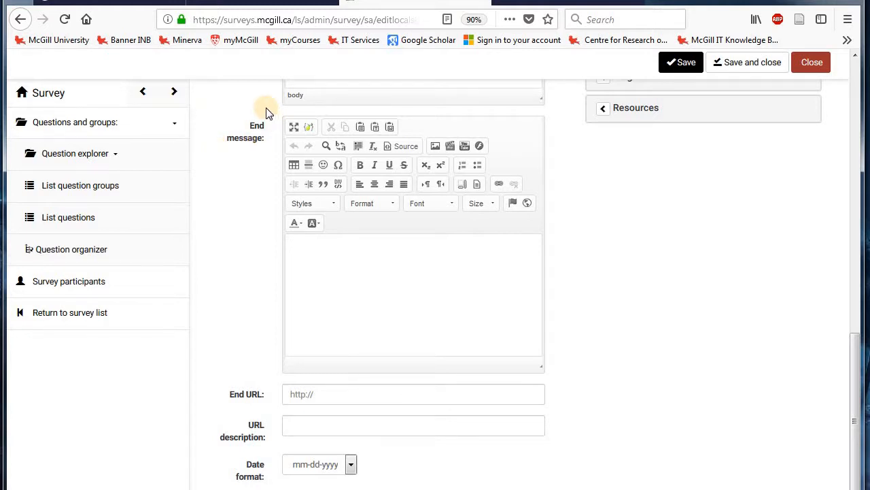
left_click(344, 294)
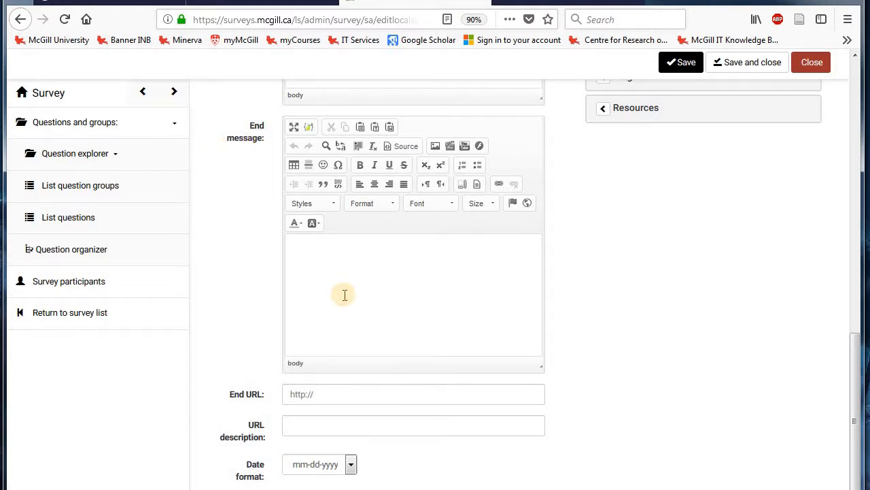
type("Thank you very much fo")
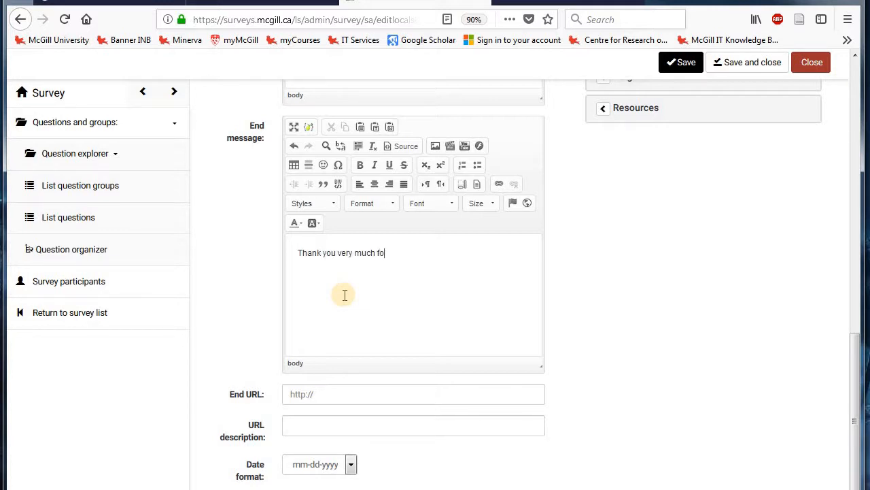
type("r your participation.")
Set the survey's date format to yyyy.mm.dd.
scroll(627, 340, "down", 1)
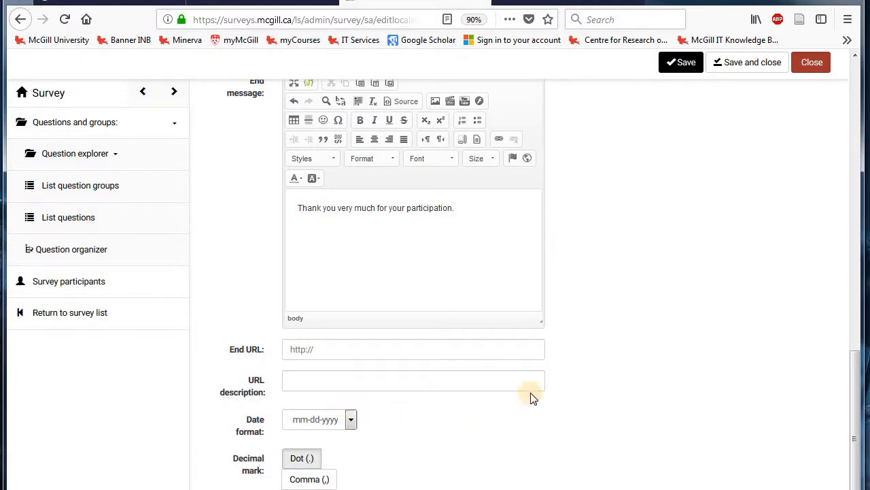
left_click(319, 427)
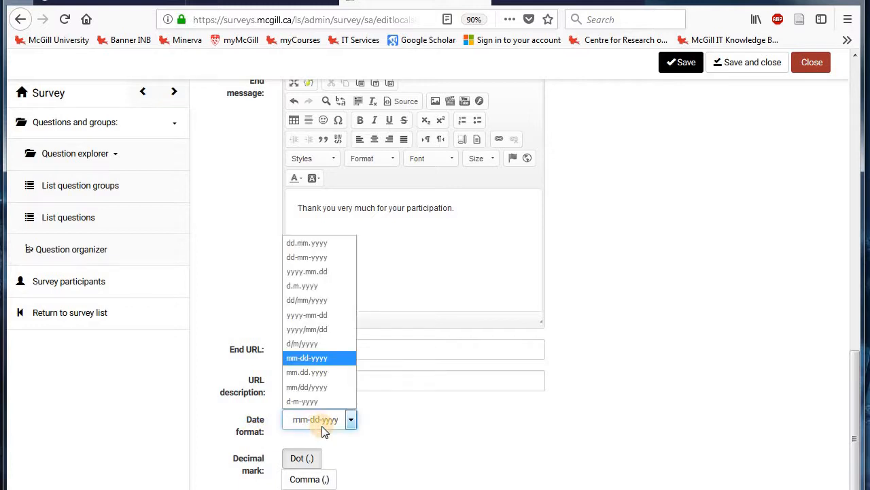
left_click(329, 273)
left_click(406, 423)
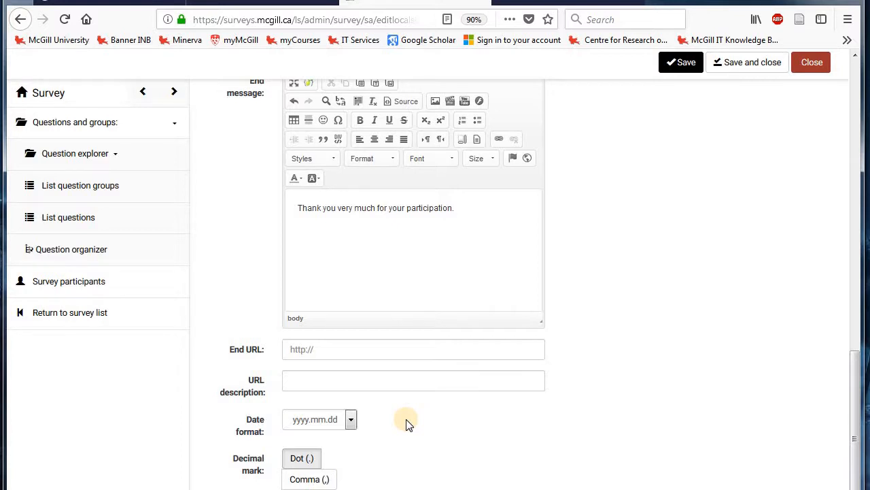
left_click(350, 419)
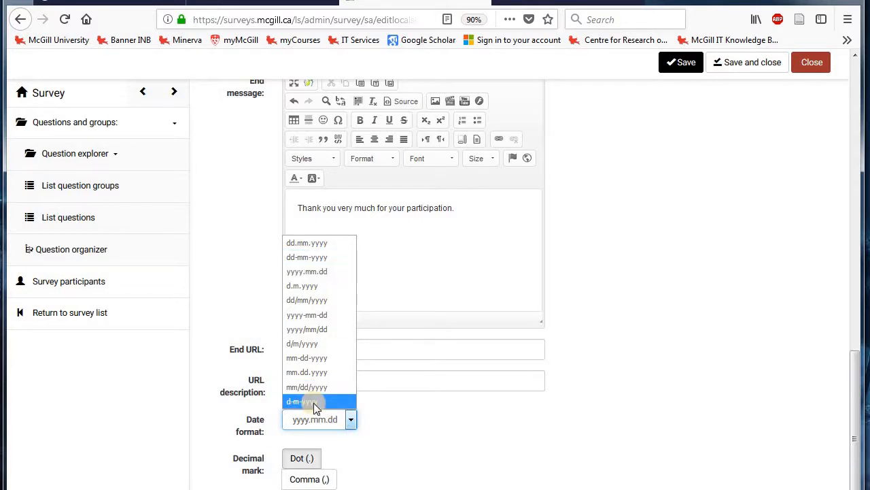
left_click(315, 272)
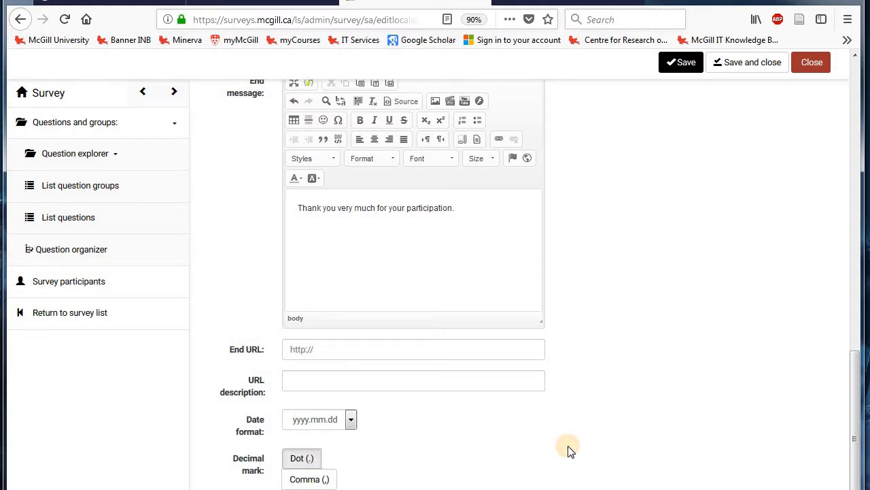
Review the entered survey texts and general options, and save the survey settings.
scroll(570, 450, "up", 5)
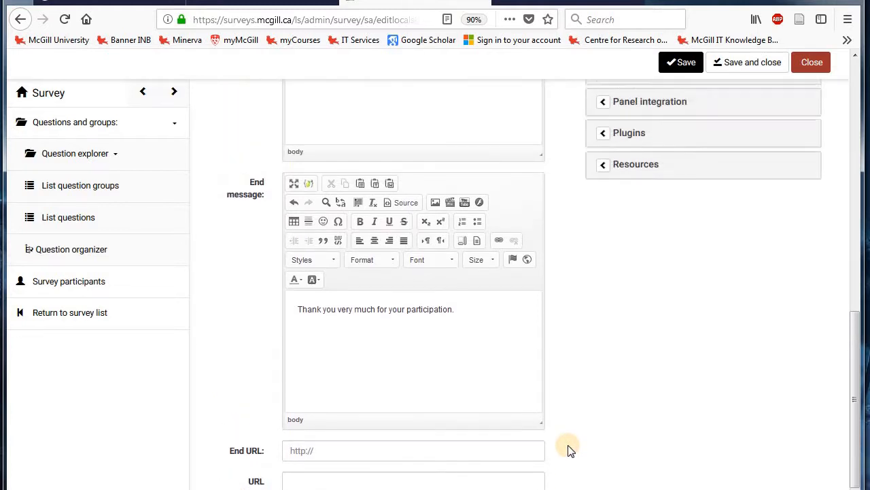
scroll(570, 450, "up", 4)
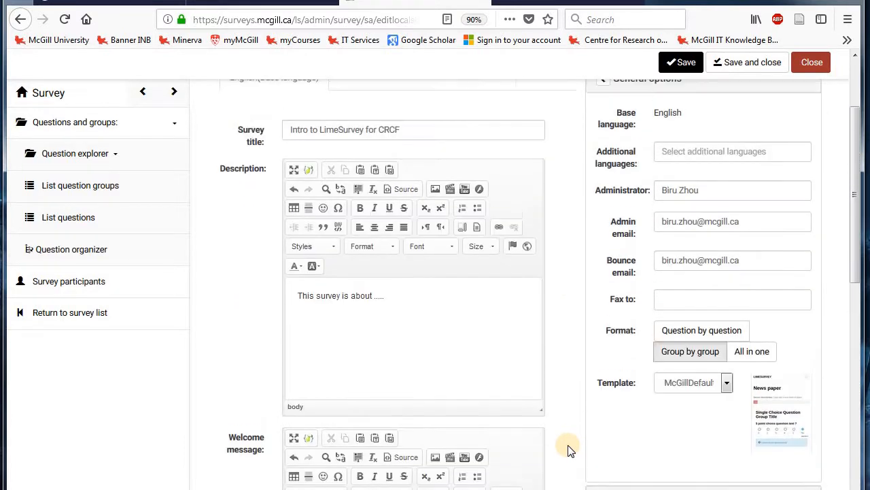
scroll(570, 450, "up", 2)
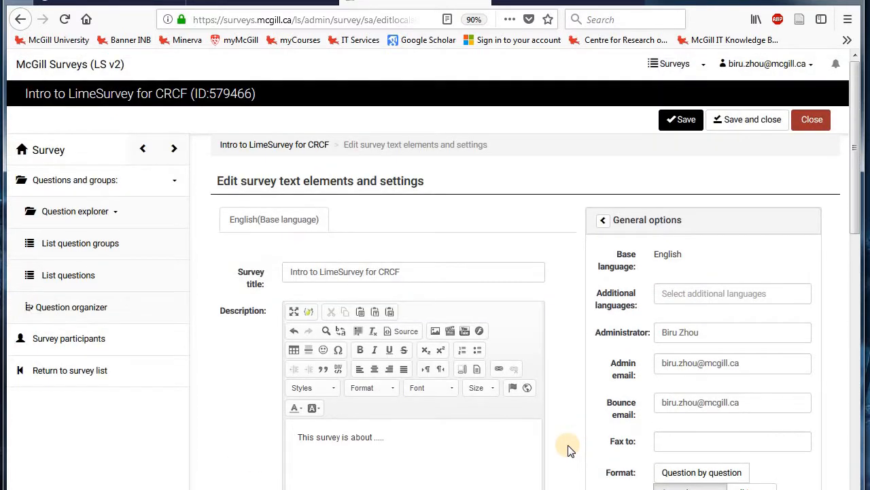
scroll(570, 450, "down", 2)
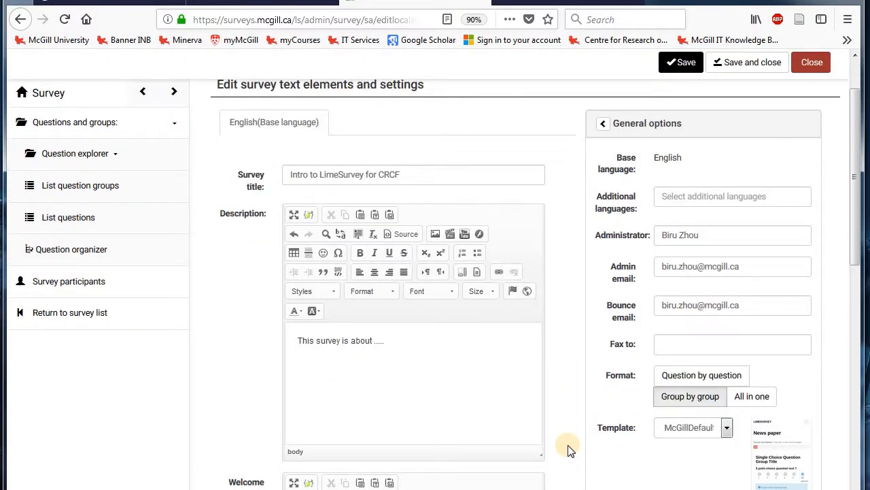
left_click(684, 62)
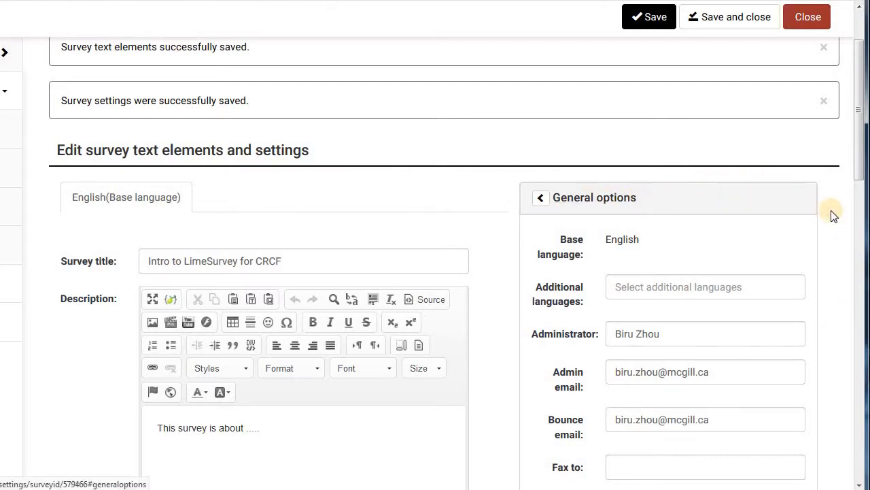
Change the survey template in the general options to crcfMcGill.
scroll(835, 215, "down", 1)
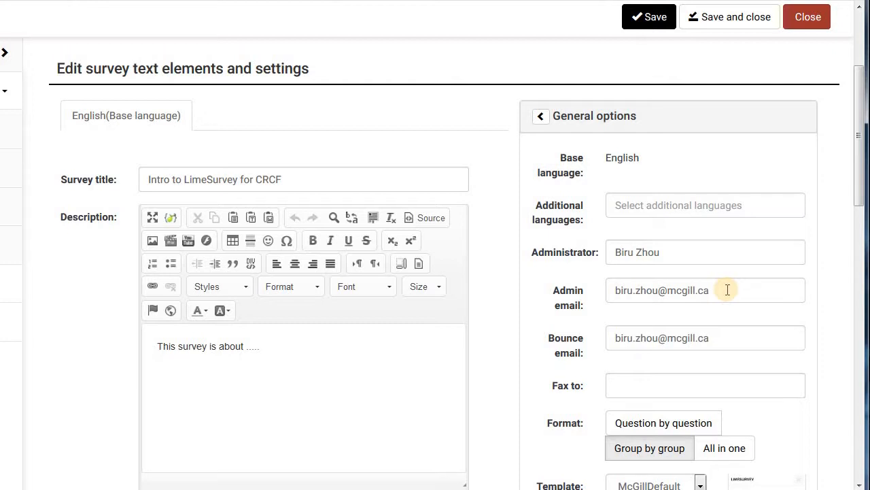
scroll(728, 289, "down", 3)
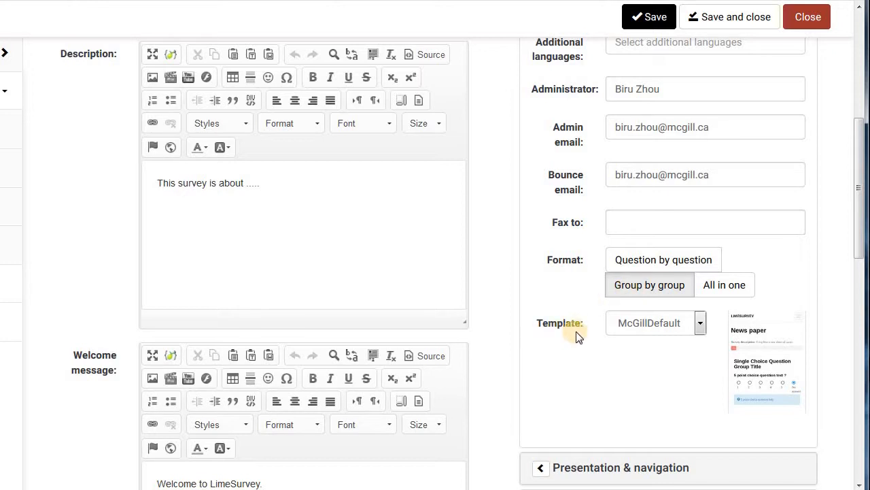
left_click(703, 331)
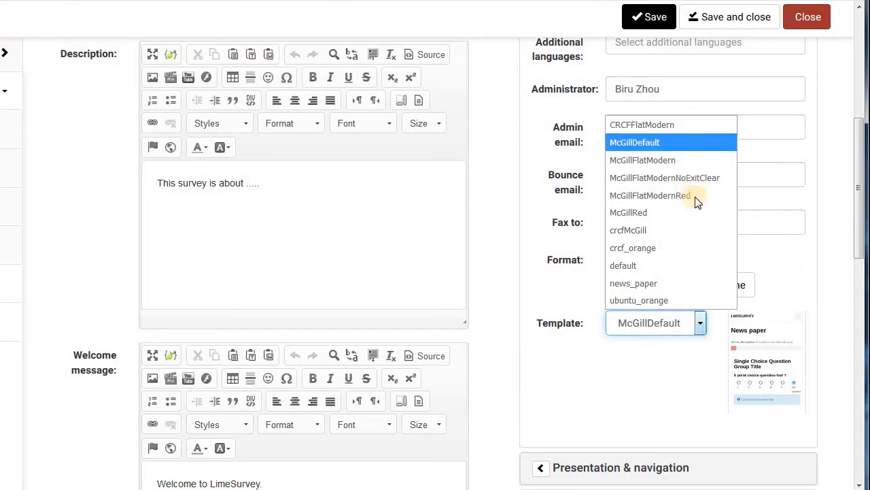
left_click(696, 233)
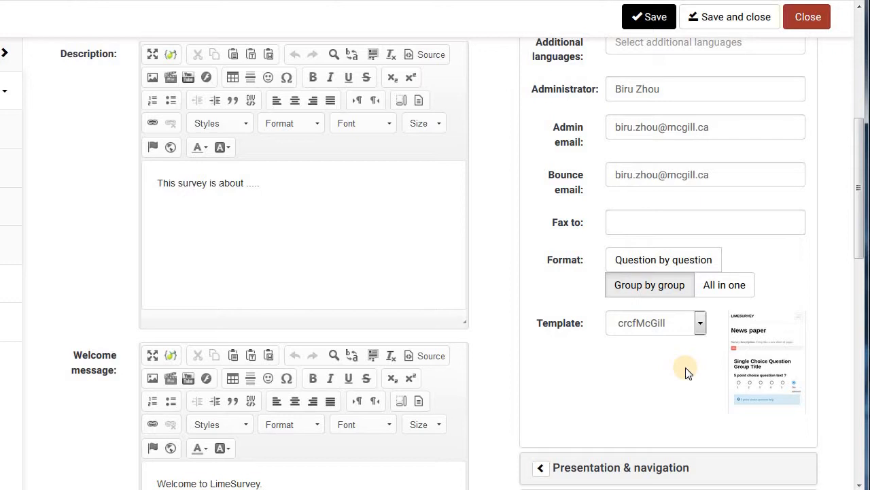
Save the survey settings and collapse the general options.
left_click(649, 20)
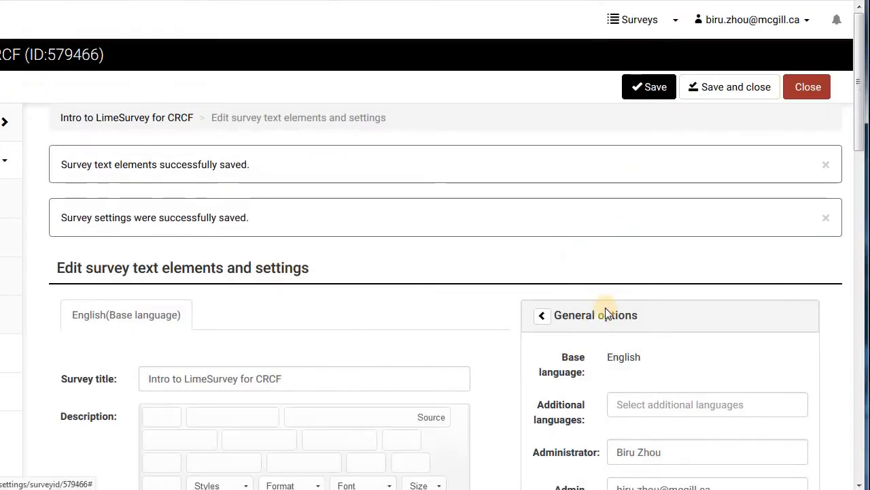
left_click(607, 313)
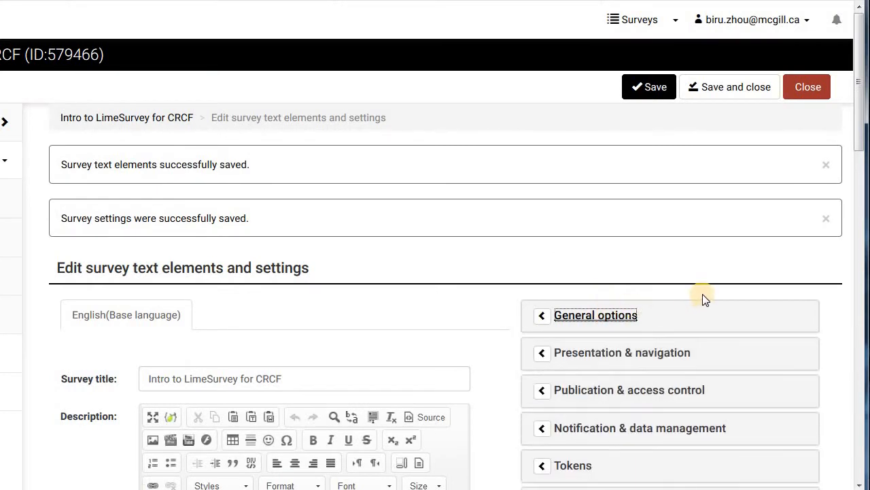
scroll(703, 294, "down", 3)
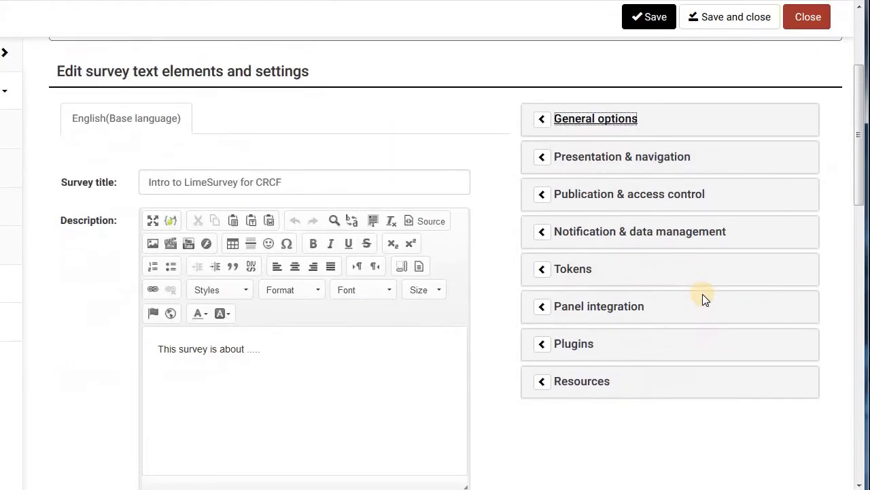
In the presentation and navigation settings, turn off showing "There are X questions in this survey".
left_click(685, 161)
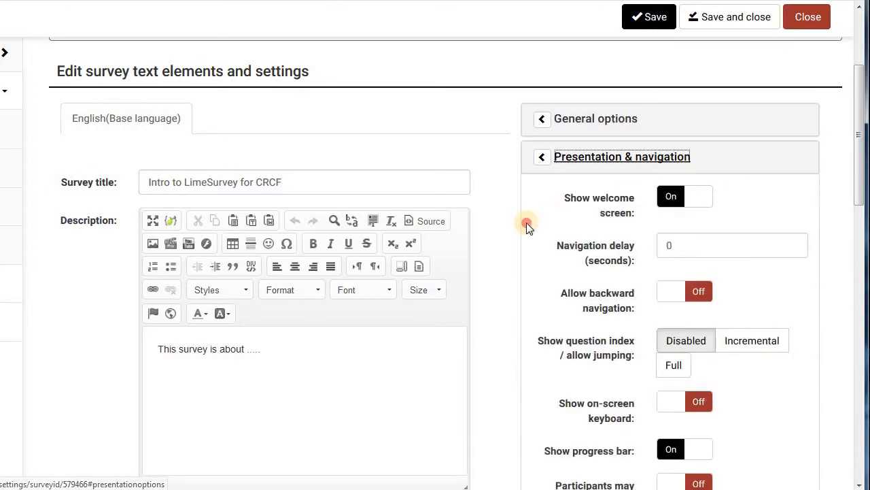
scroll(527, 204, "down", 1)
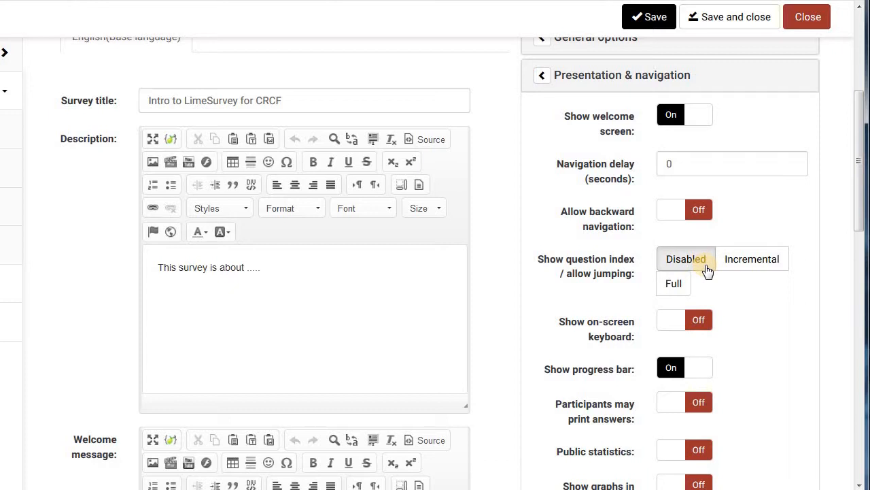
scroll(729, 338, "down", 2)
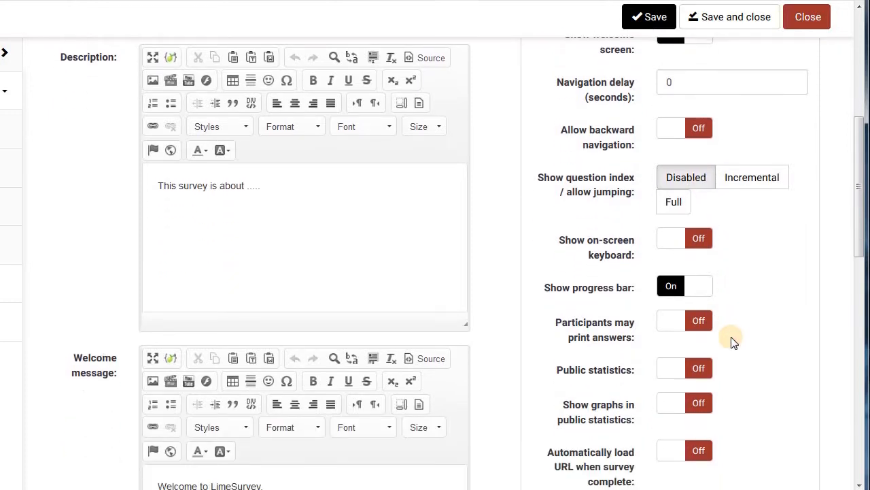
scroll(731, 337, "down", 2)
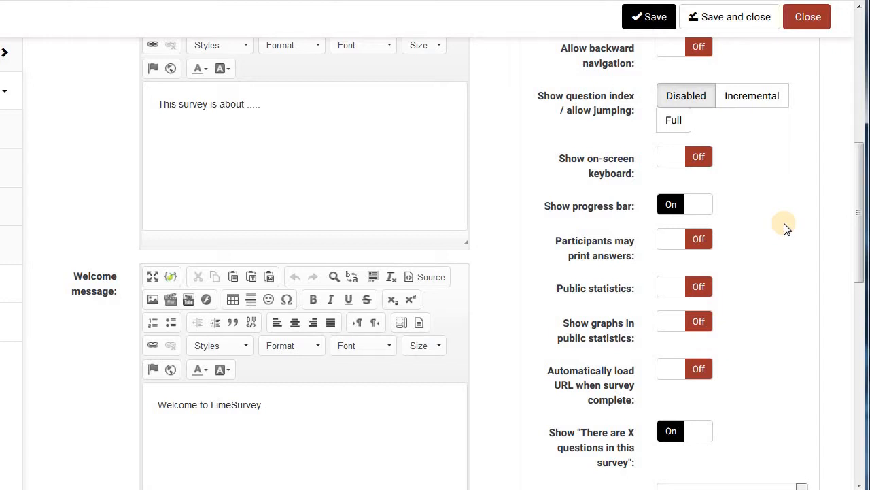
scroll(780, 229, "down", 1)
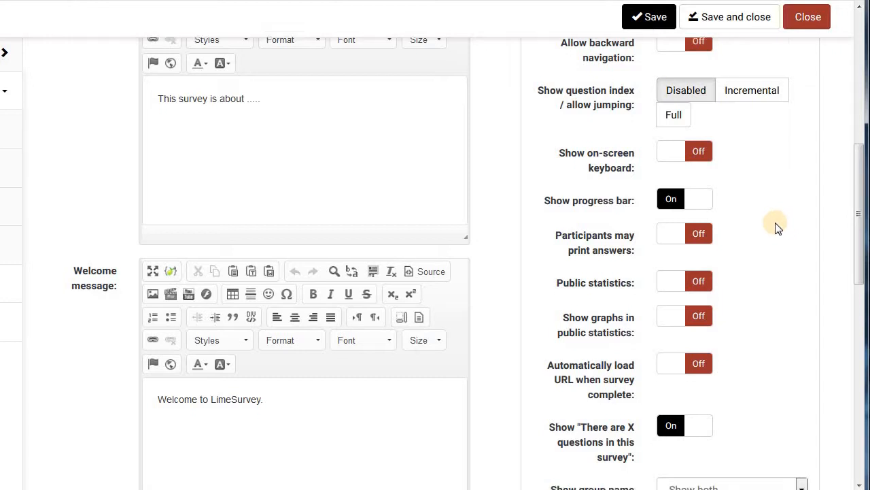
scroll(777, 228, "down", 2)
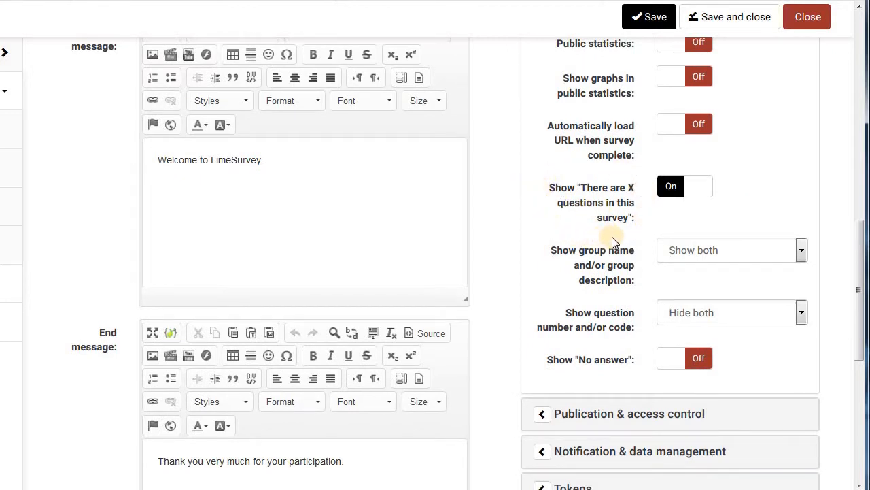
left_click(700, 191)
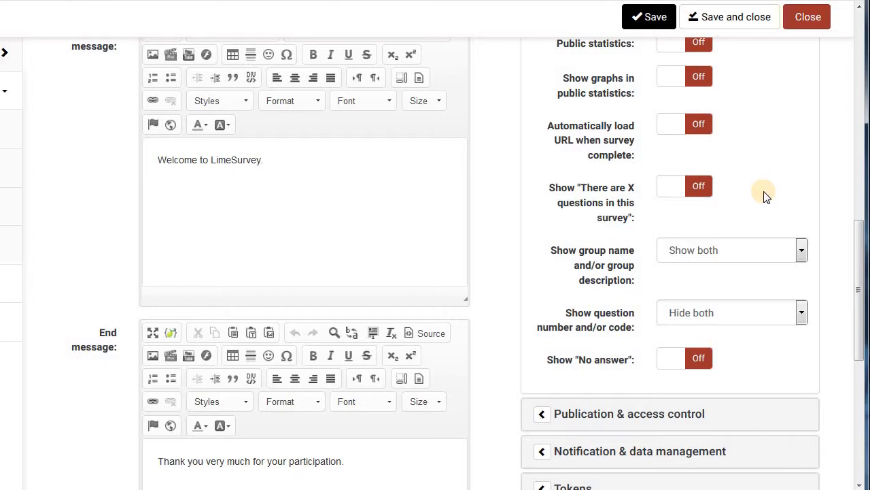
Review the remaining presentation and navigation options and save the survey settings.
scroll(765, 195, "up", 3)
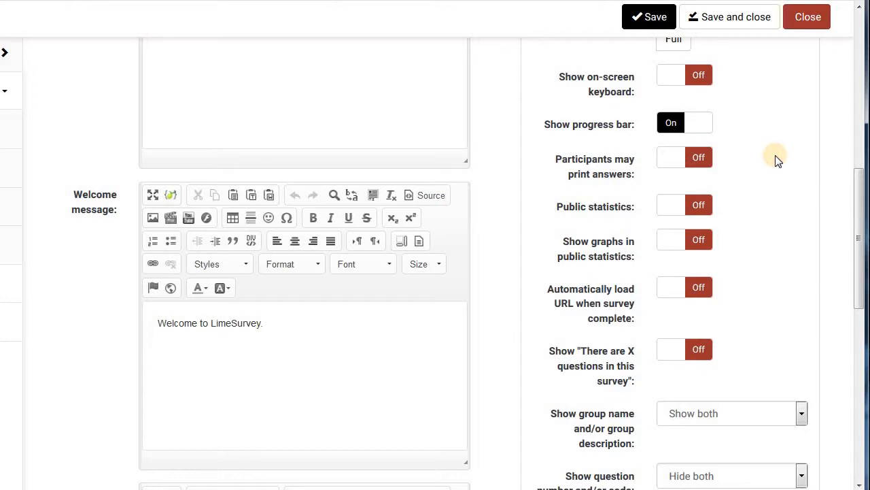
scroll(777, 159, "down", 3)
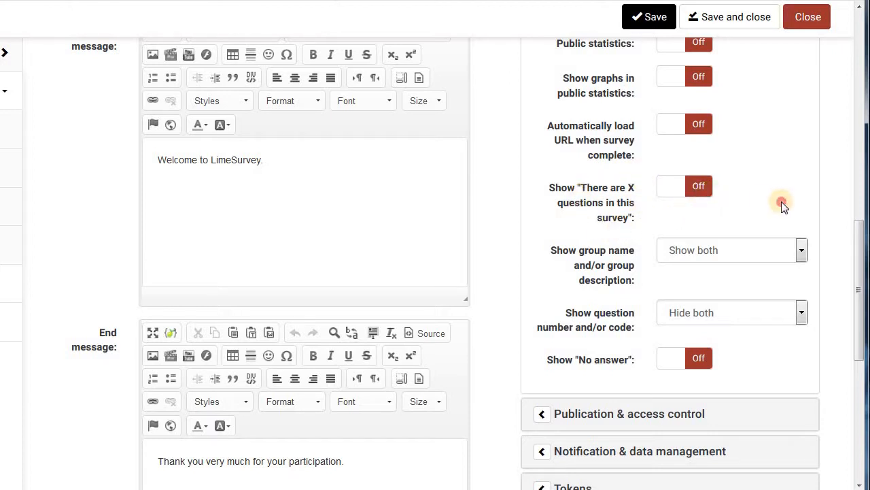
scroll(782, 204, "down", 2)
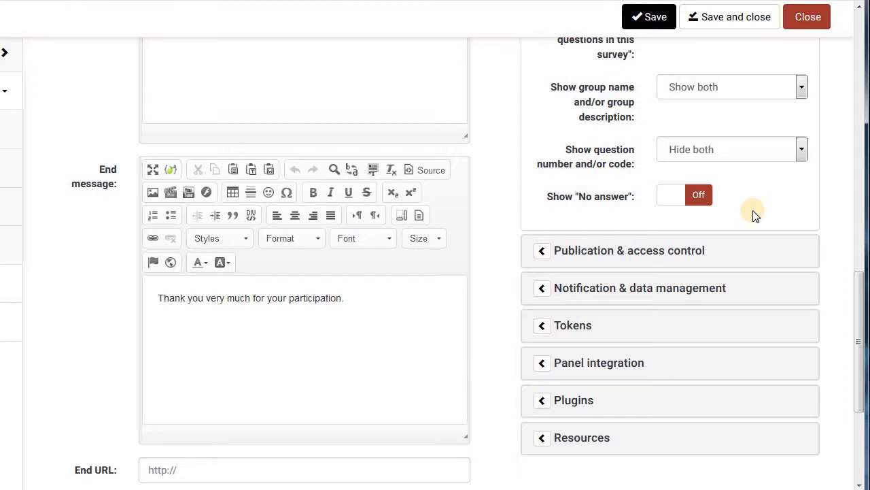
left_click(652, 20)
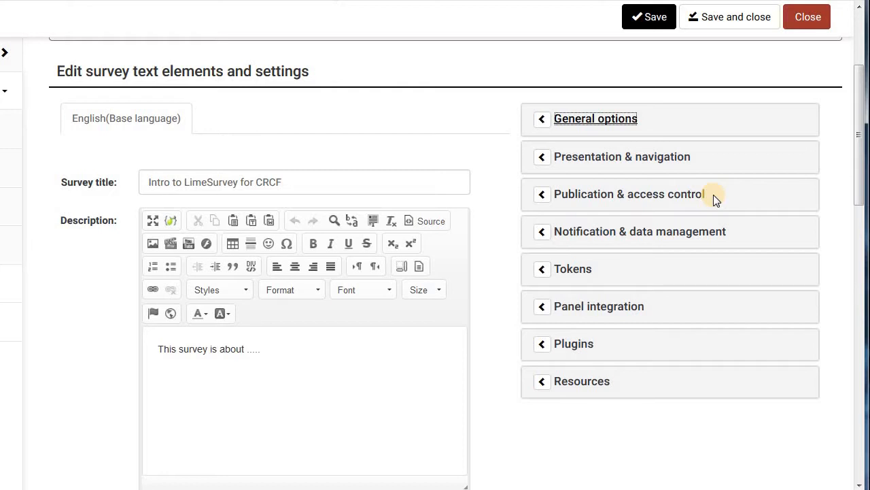
Open the survey's publication and access control settings.
left_click(686, 197)
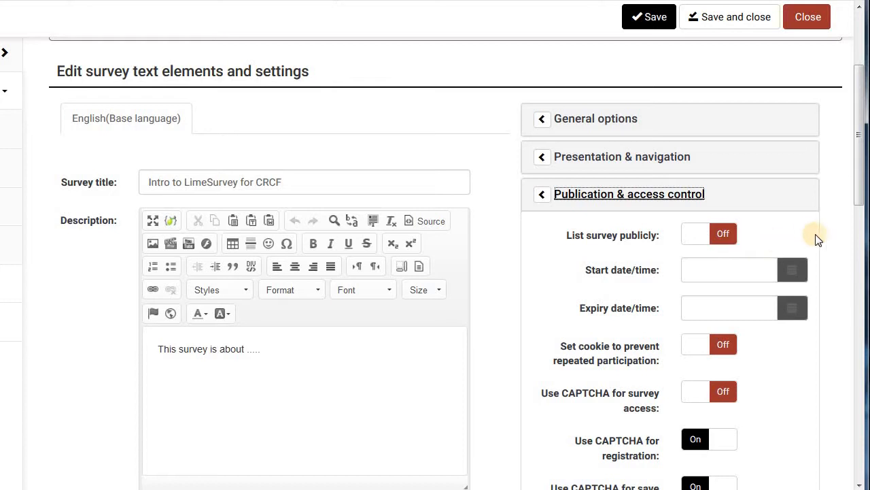
scroll(826, 236, "down", 1)
scroll(826, 236, "down", 2)
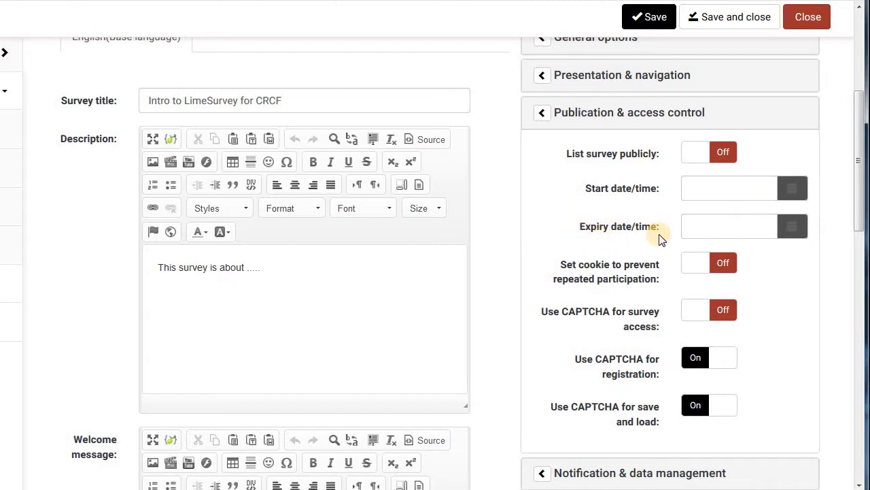
left_click(798, 195)
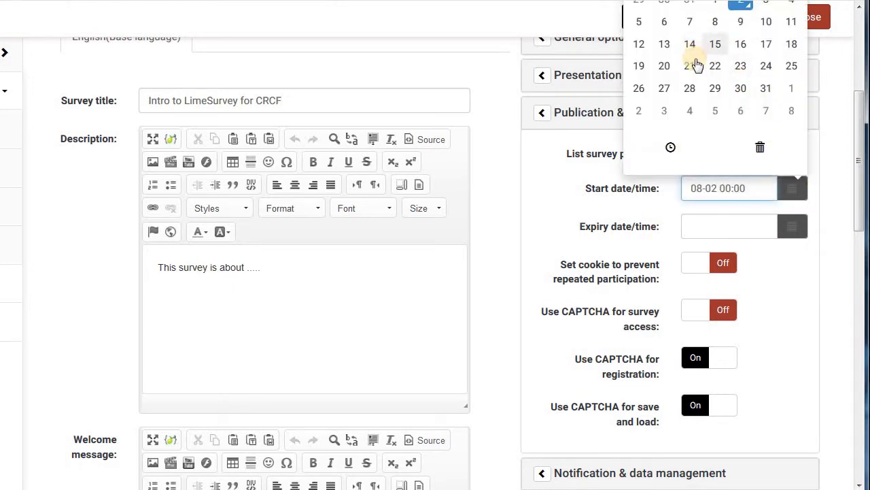
left_click(759, 148)
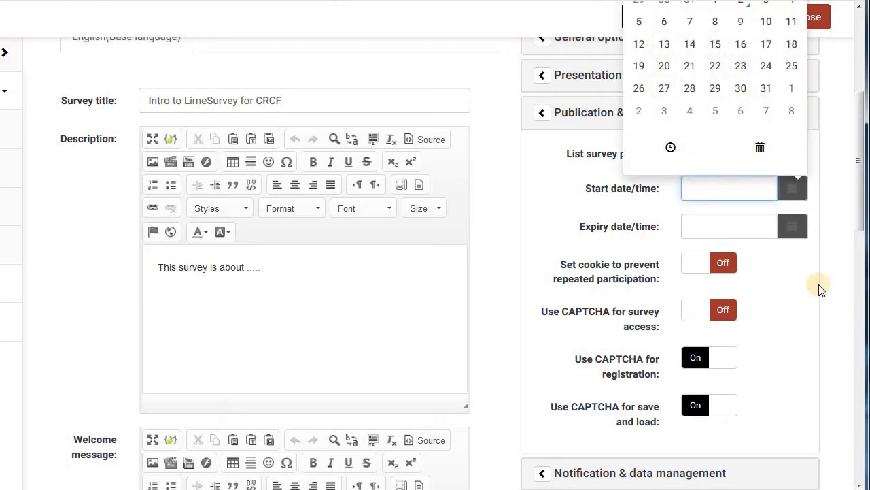
left_click(804, 287)
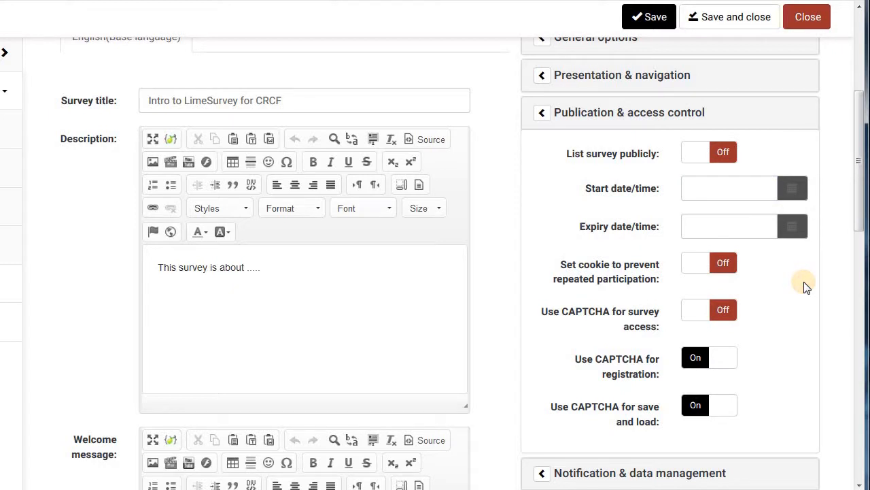
Turn on CAPTCHA for survey access and save the survey settings.
scroll(804, 286, "down", 3)
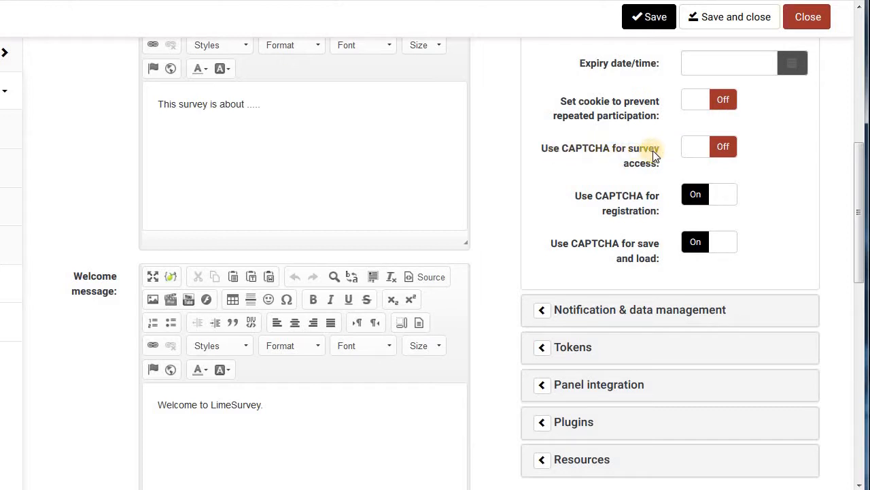
left_click(710, 156)
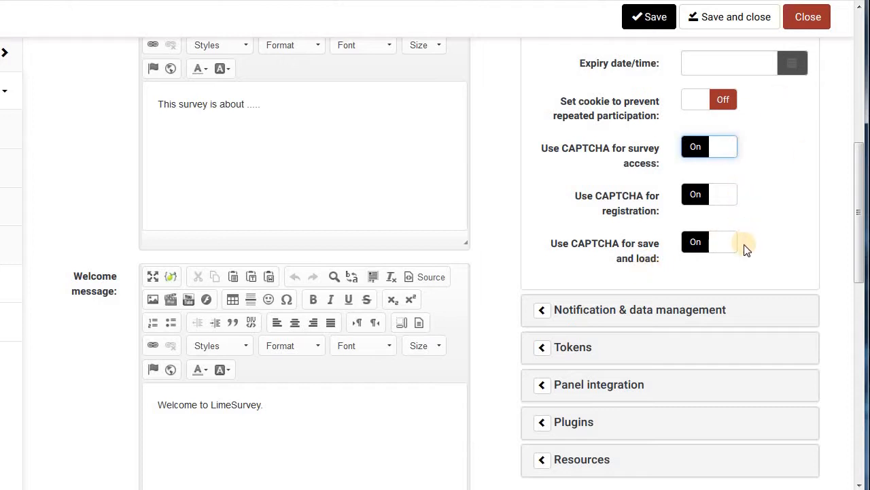
left_click(653, 24)
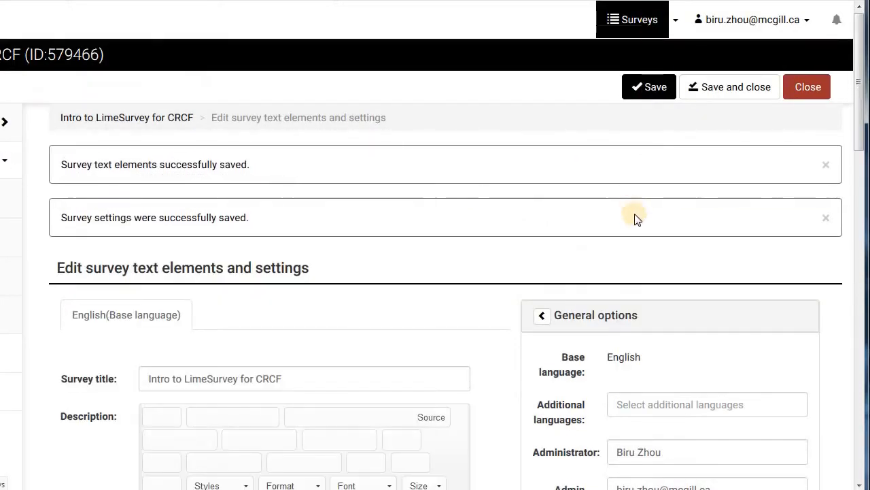
Collapse the general options and open the notification and data management settings.
left_click(596, 317)
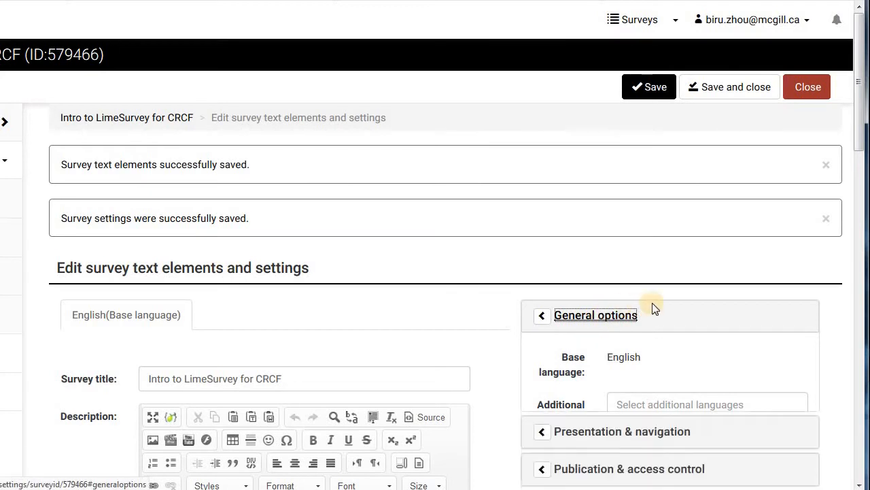
scroll(660, 305, "down", 3)
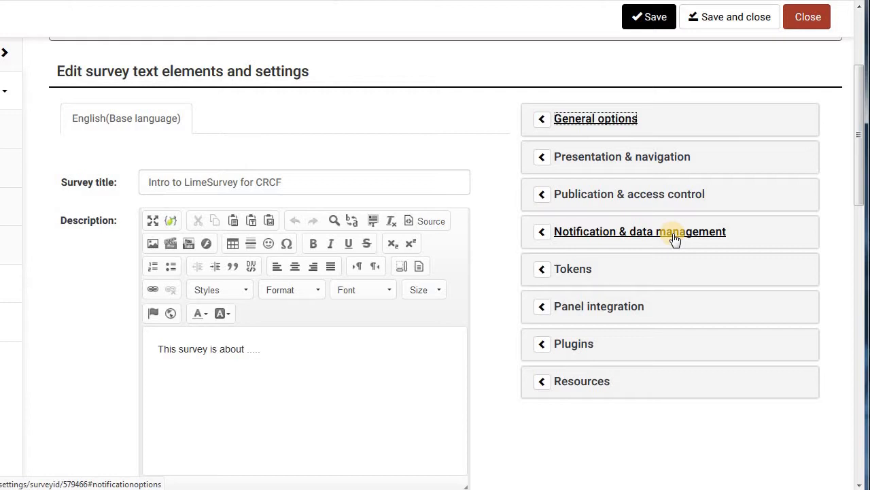
left_click(716, 234)
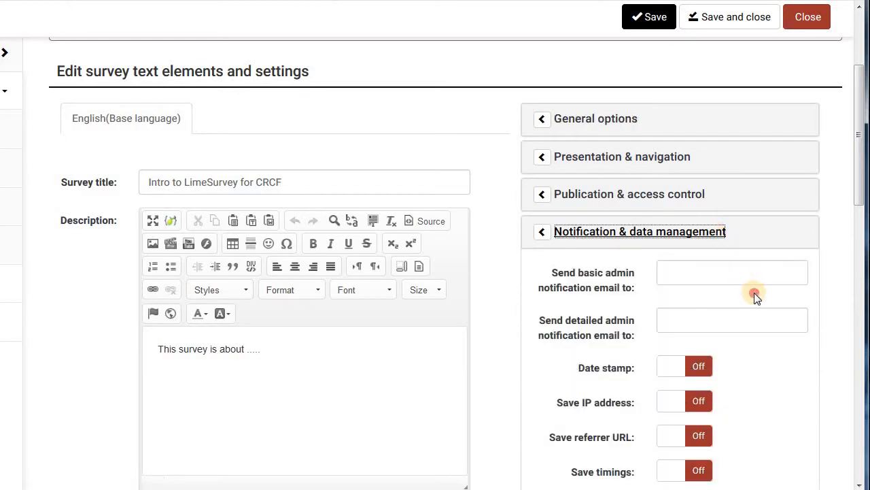
scroll(756, 289, "down", 1)
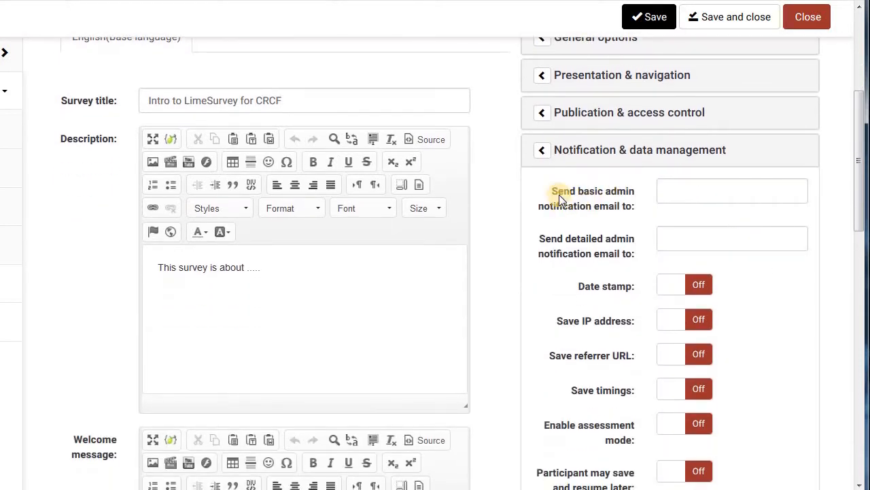
left_click(664, 186)
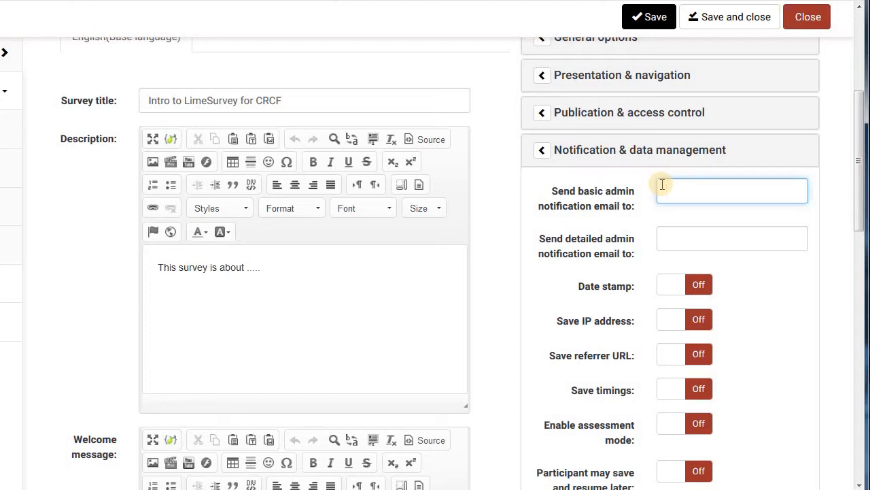
left_click(677, 234)
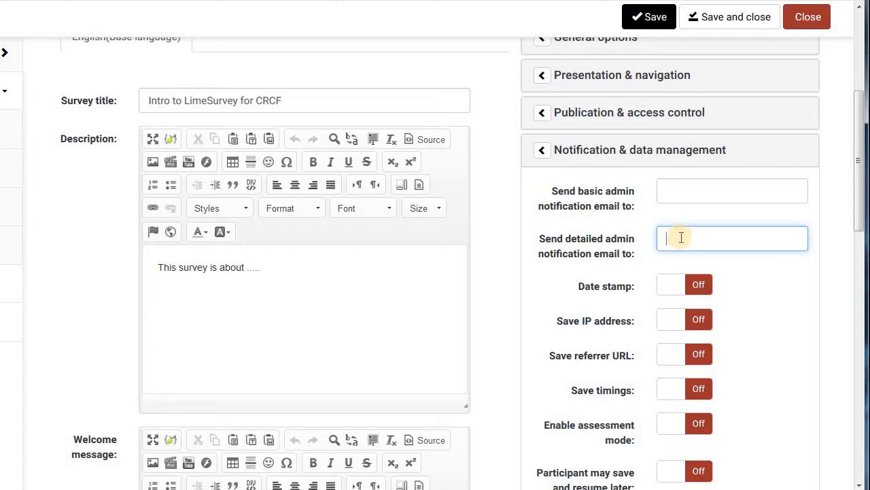
left_click(737, 284)
Turn on the date stamp and the saving of IP address, referrer URL and timings for survey responses.
scroll(739, 290, "down", 3)
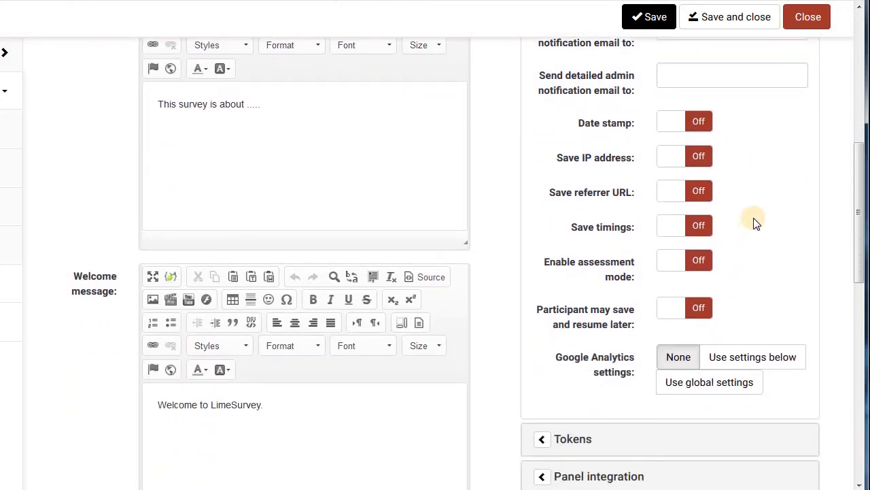
left_click(678, 126)
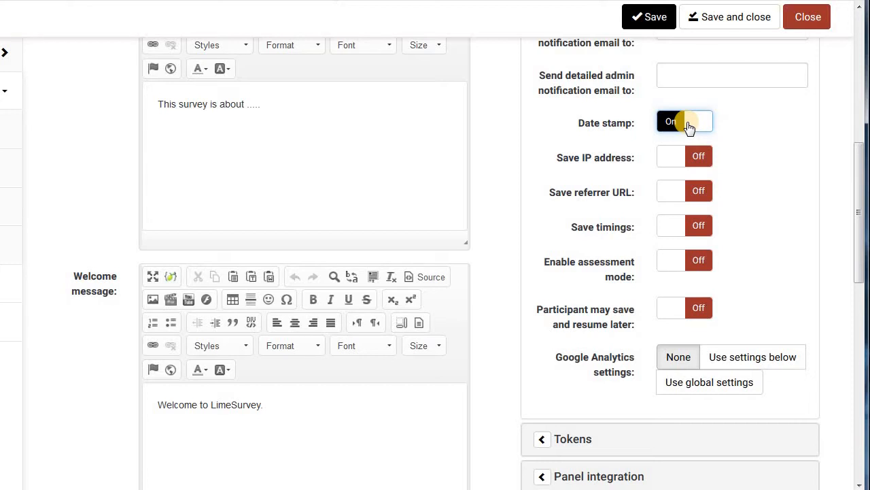
left_click(687, 166)
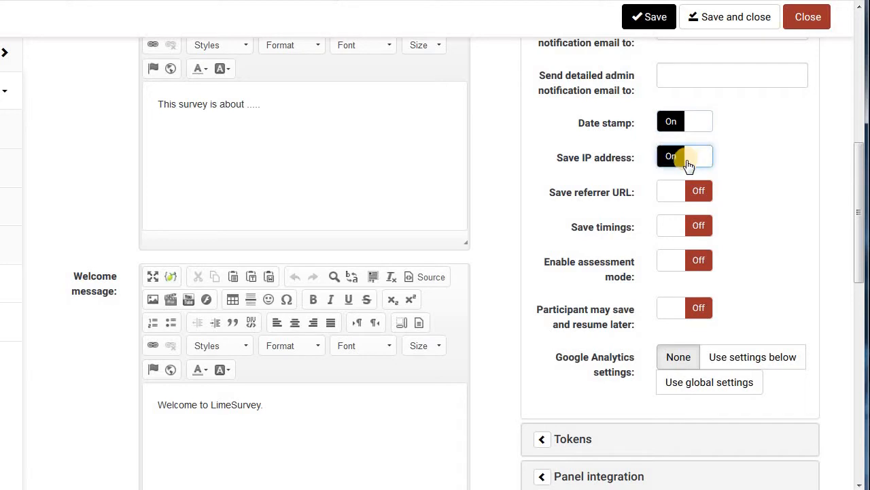
left_click(693, 194)
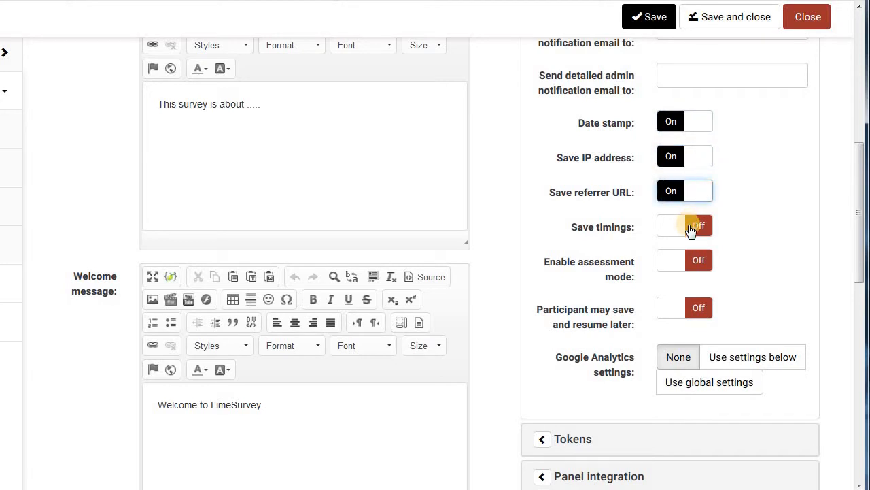
left_click(690, 230)
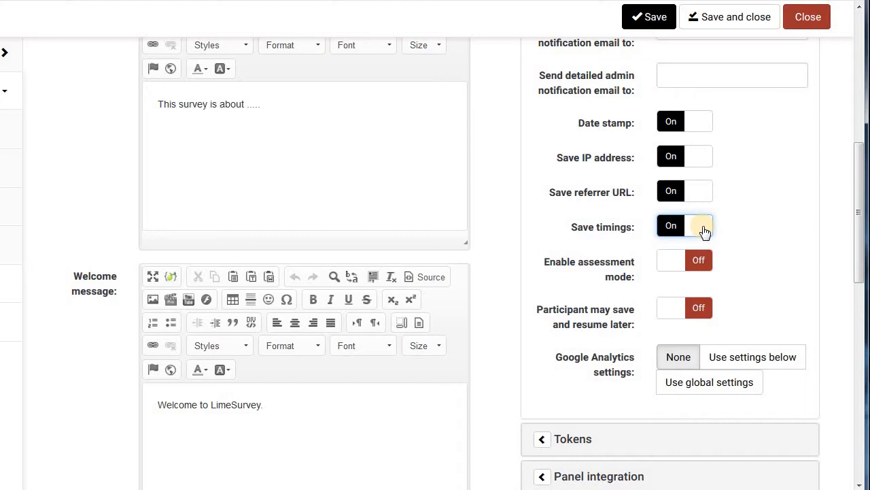
left_click(729, 231)
scroll(732, 236, "down", 1)
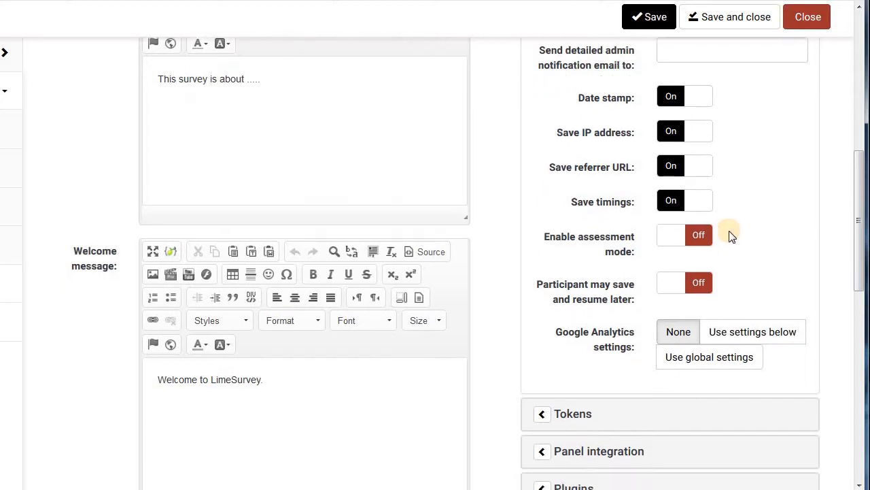
scroll(732, 235, "down", 2)
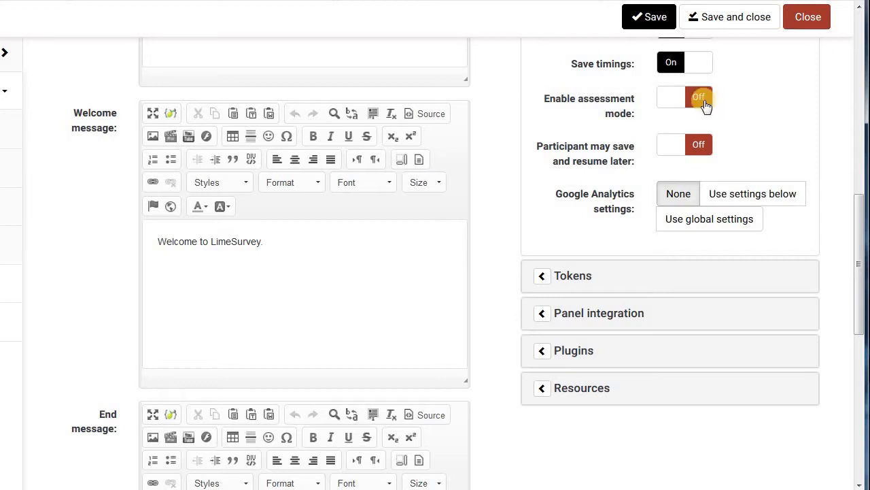
Allow participants to save and resume the survey later, and save the survey settings.
left_click(675, 159)
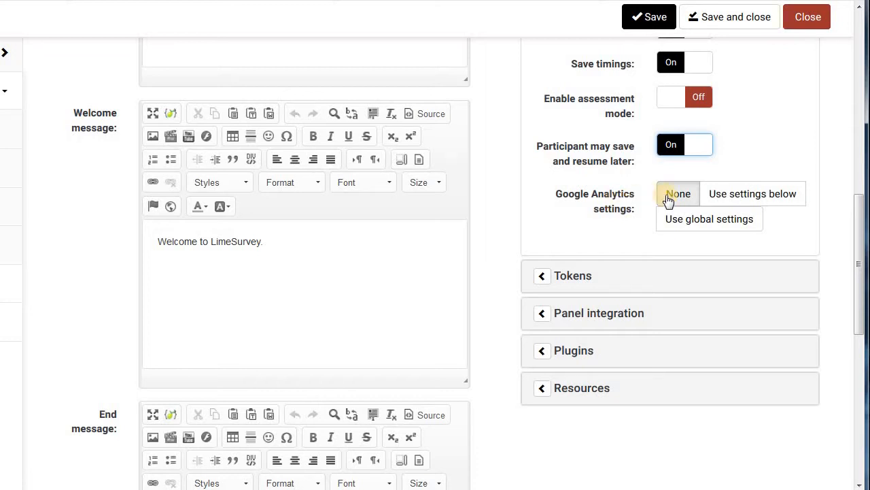
left_click(611, 231)
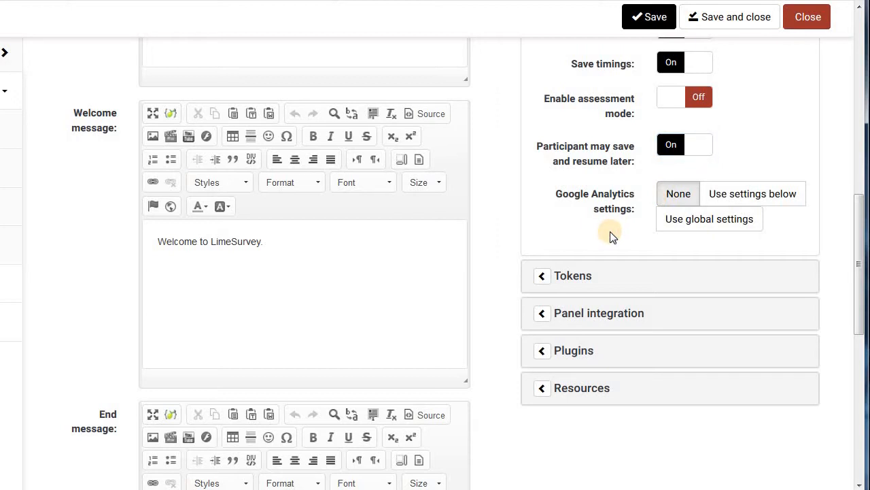
left_click(661, 19)
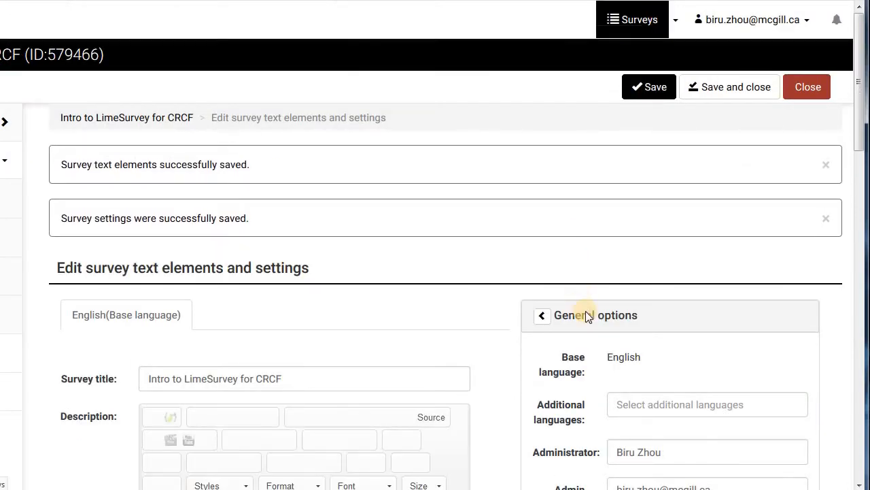
Collapse the general options and open the survey's token settings.
left_click(586, 314)
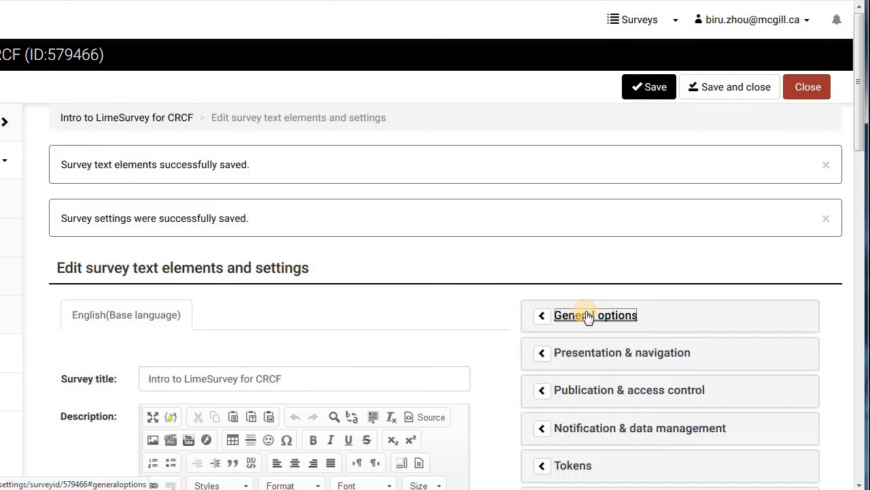
scroll(588, 316, "down", 3)
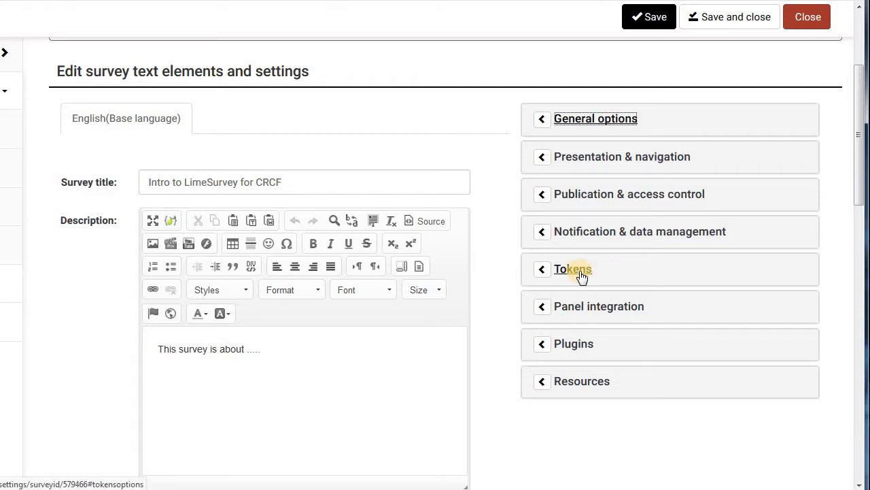
left_click(582, 272)
scroll(602, 278, "down", 1)
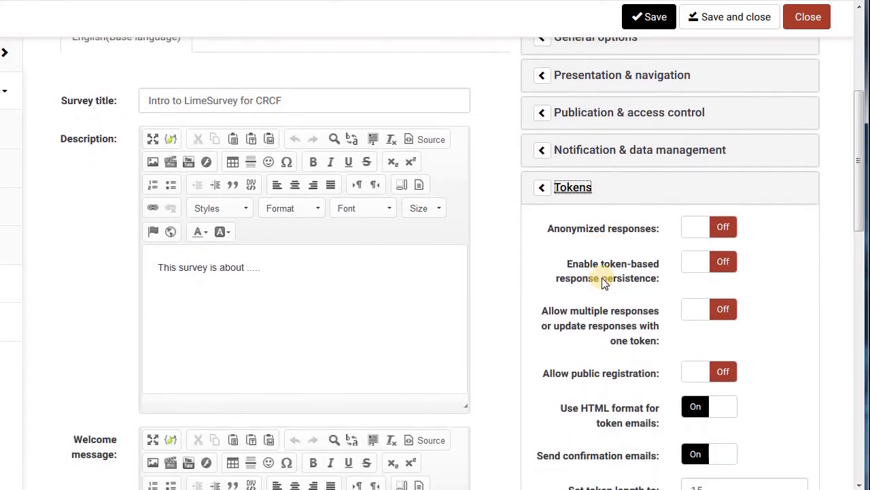
scroll(601, 277, "down", 3)
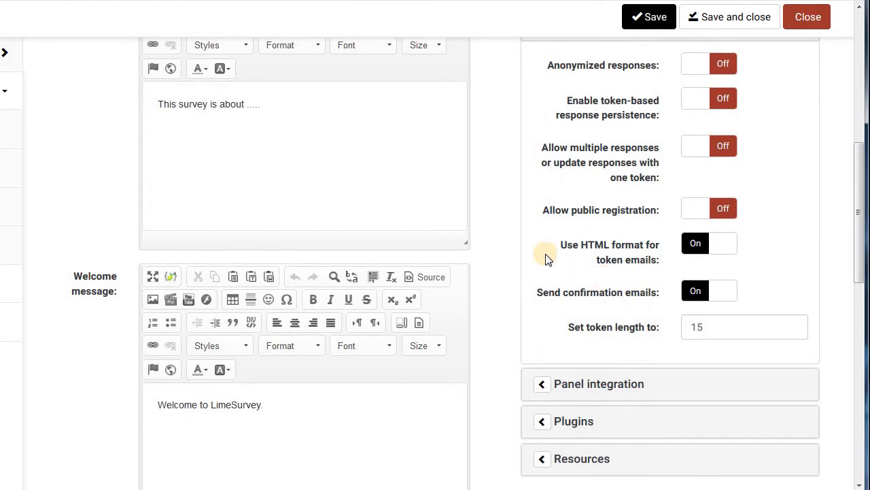
Turn on anonymized responses and public registration in the token settings, and save the survey settings.
left_click(700, 68)
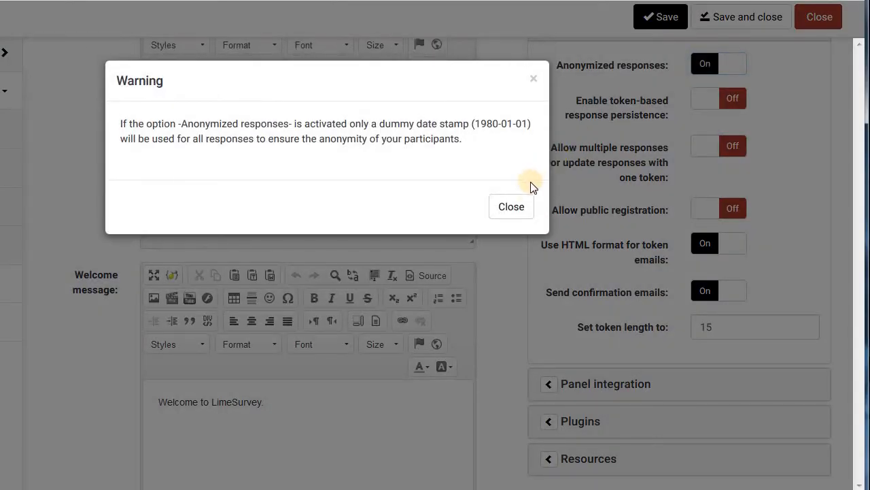
left_click(520, 213)
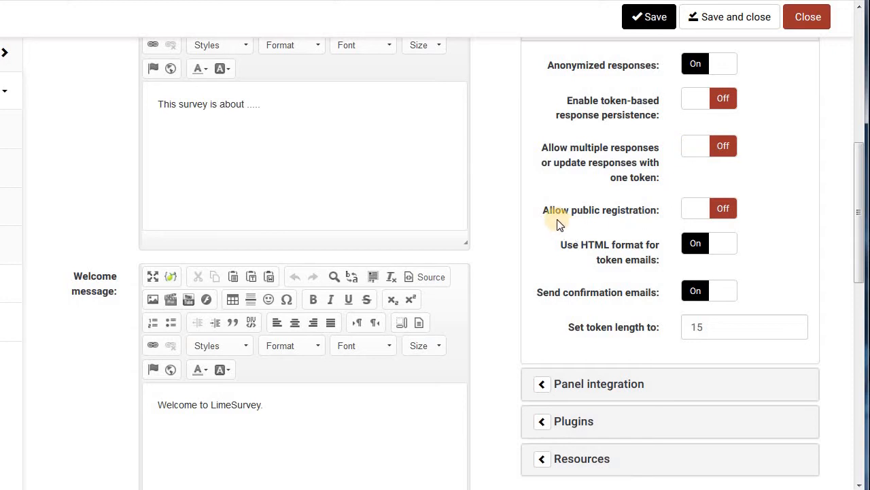
left_click(694, 216)
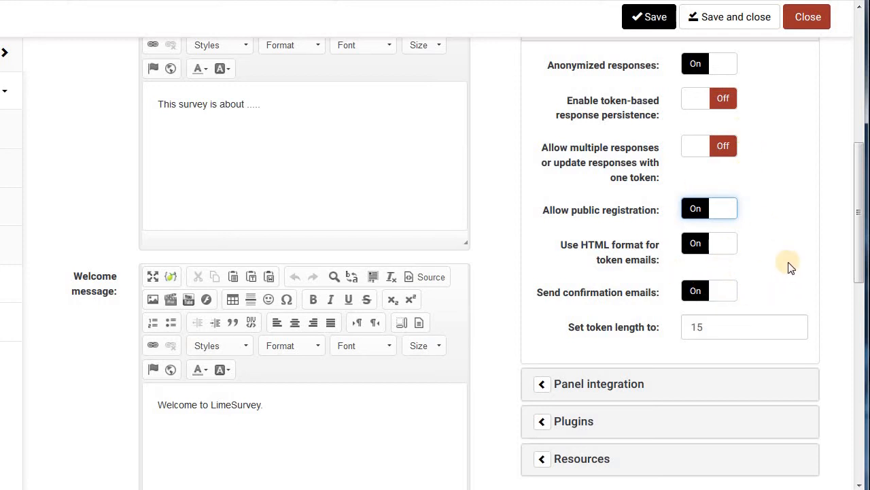
left_click(634, 25)
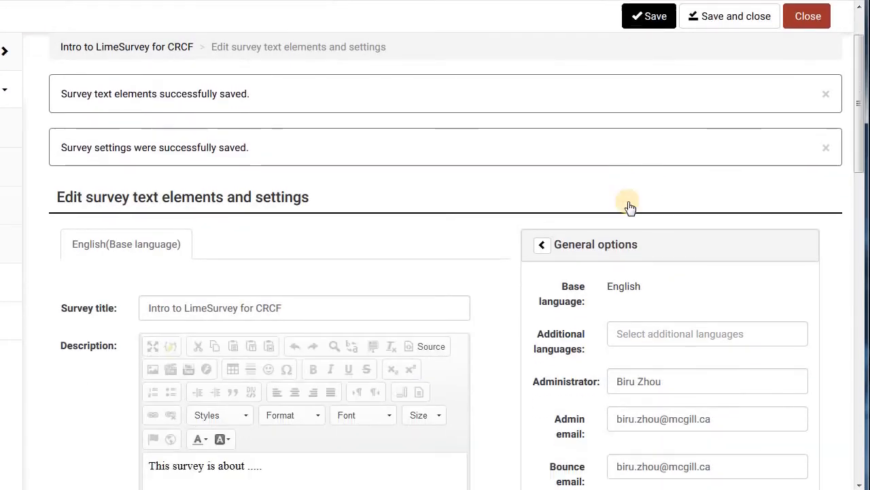
Collapse the general options and look over the remaining survey setting sections.
scroll(625, 211, "down", 1)
left_click(647, 212)
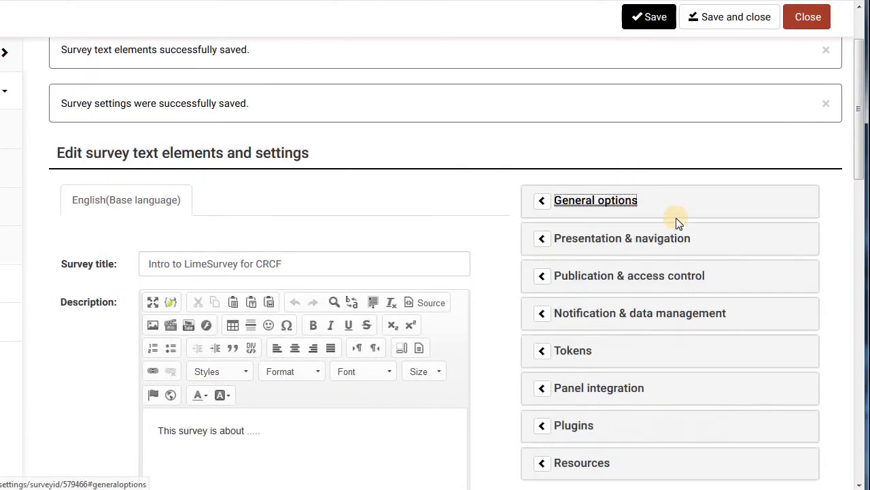
scroll(676, 222, "down", 1)
scroll(676, 224, "down", 2)
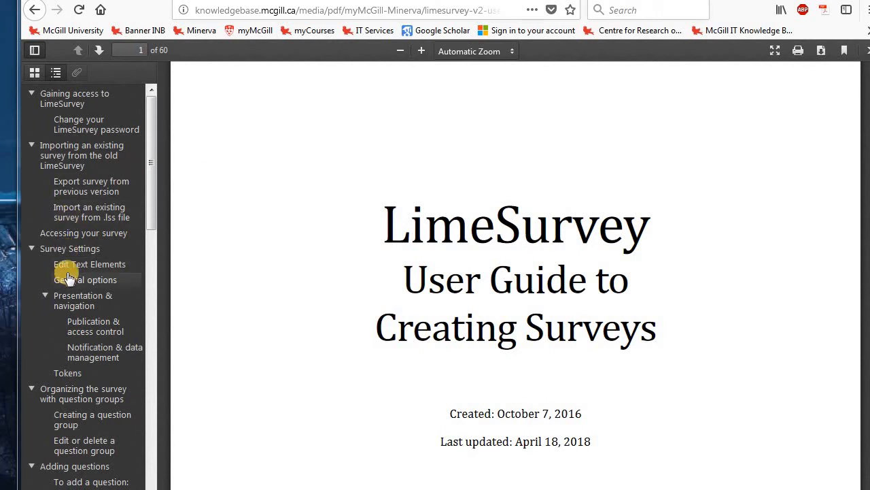
Open the Publication & access control section of the LimeSurvey user guide PDF.
left_click(85, 326)
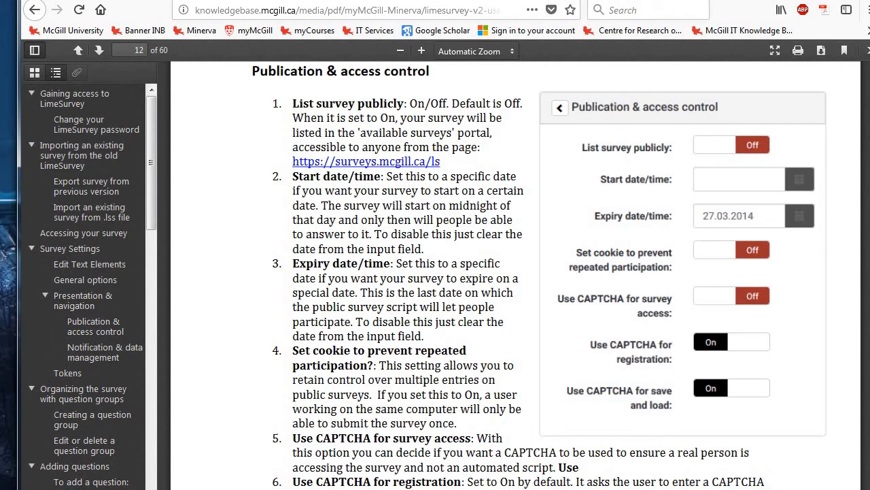